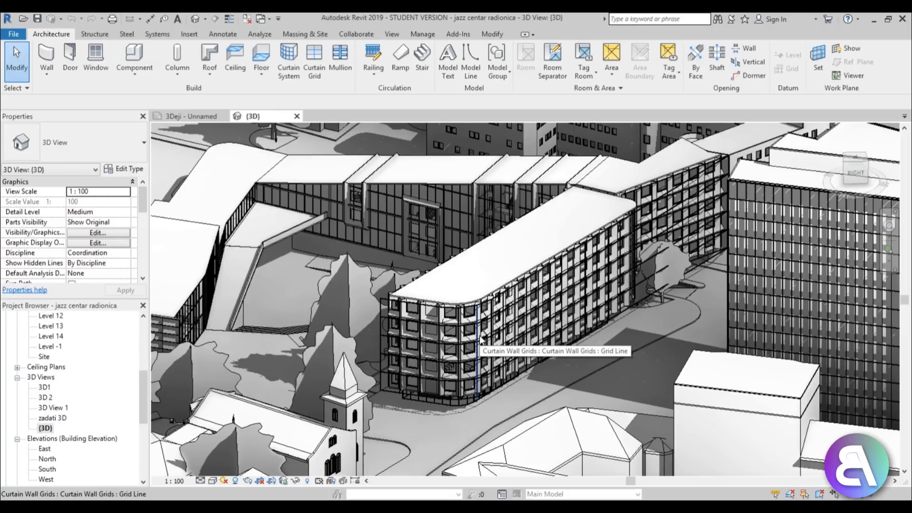
# Examine the recessed windows, wall sweeps and cast shadows on the rounded-corner building's facade up close in the 3D view
pyautogui.keyDown('shift'); pyautogui.moveTo(454, 401); pyautogui.dragTo(446, 413, button='middle'); pyautogui.keyUp('shift')
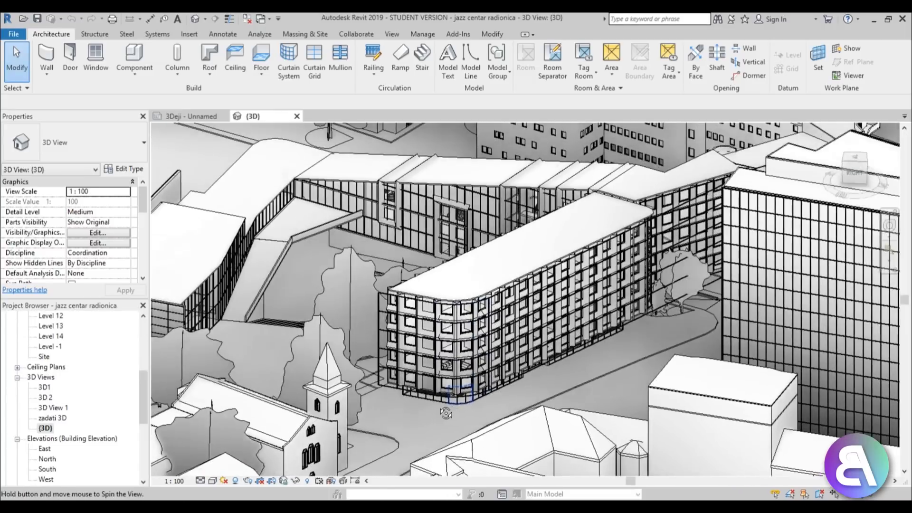
pyautogui.scroll(4, 453, 356)
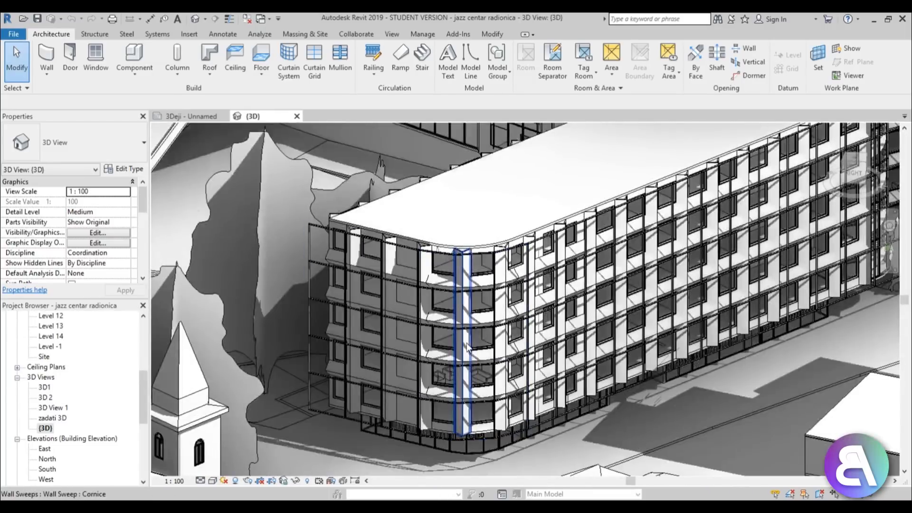
pyautogui.scroll(5, 468, 347)
pyautogui.keyDown('shift'); pyautogui.moveTo(468, 346); pyautogui.dragTo(456, 252, button='middle'); pyautogui.keyUp('shift')
pyautogui.scroll(3, 456, 252)
pyautogui.scroll(2, 454, 195)
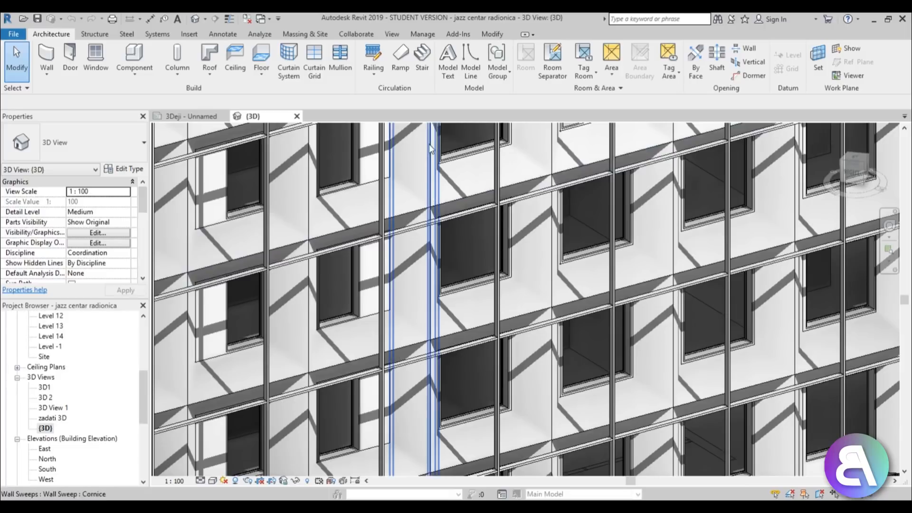
pyautogui.moveTo(429, 209); pyautogui.dragTo(447, 286, button='middle')
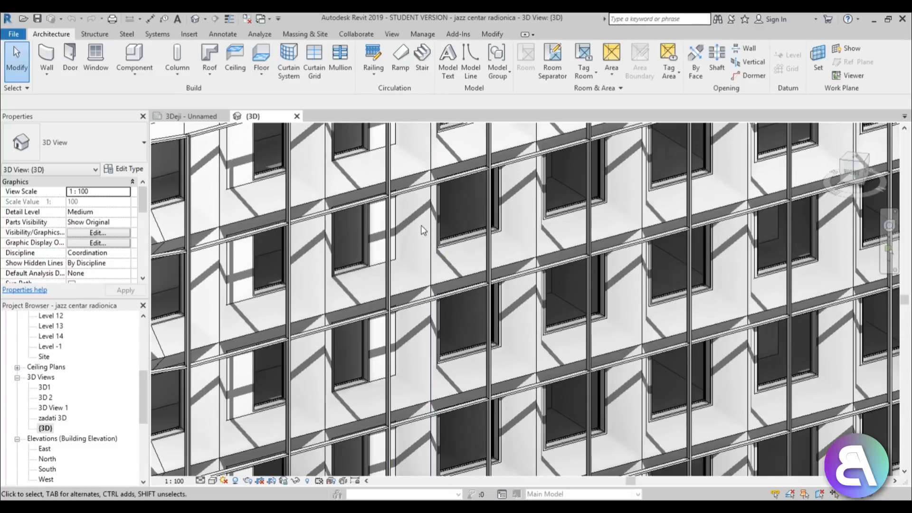
# Create a new drafting view with the default name at 1:1 scale
pyautogui.click(391, 36)
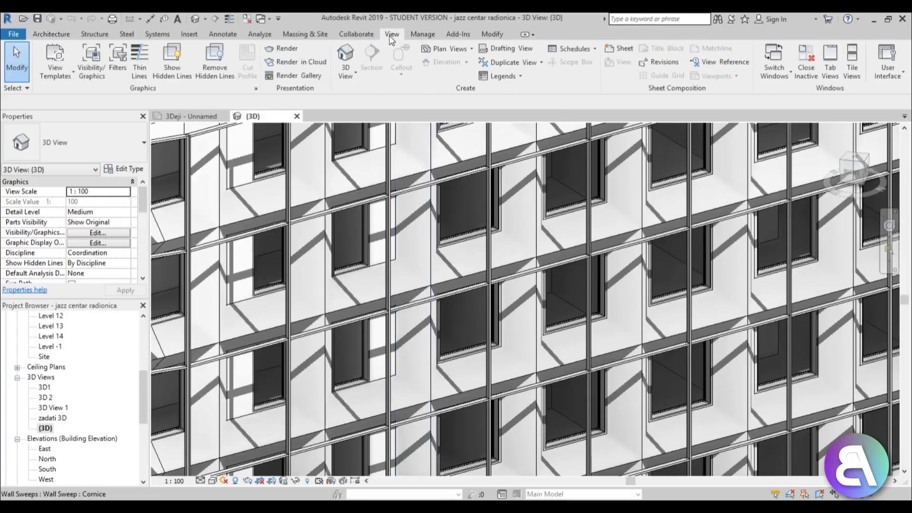
pyautogui.click(523, 50)
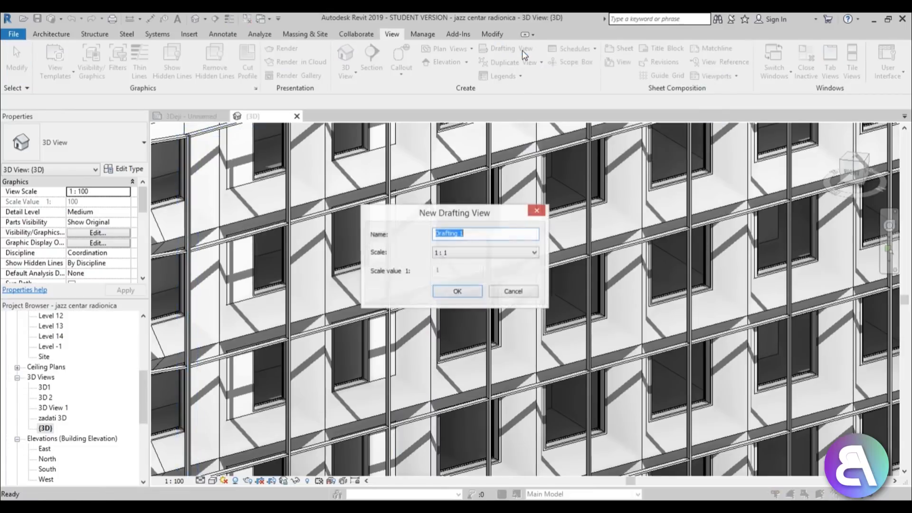
pyautogui.click(459, 292)
pyautogui.scroll(-1, 459, 270)
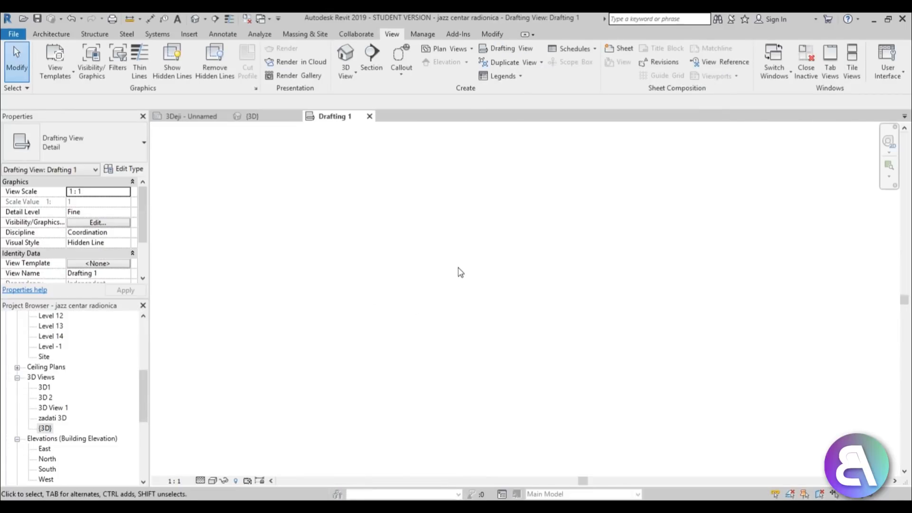
pyautogui.moveTo(460, 275); pyautogui.dragTo(432, 267, button='middle')
# Draw a square of detail lines measuring 1.0000 by 1.0000 in the middle of the empty drafting view
pyautogui.click(223, 33)
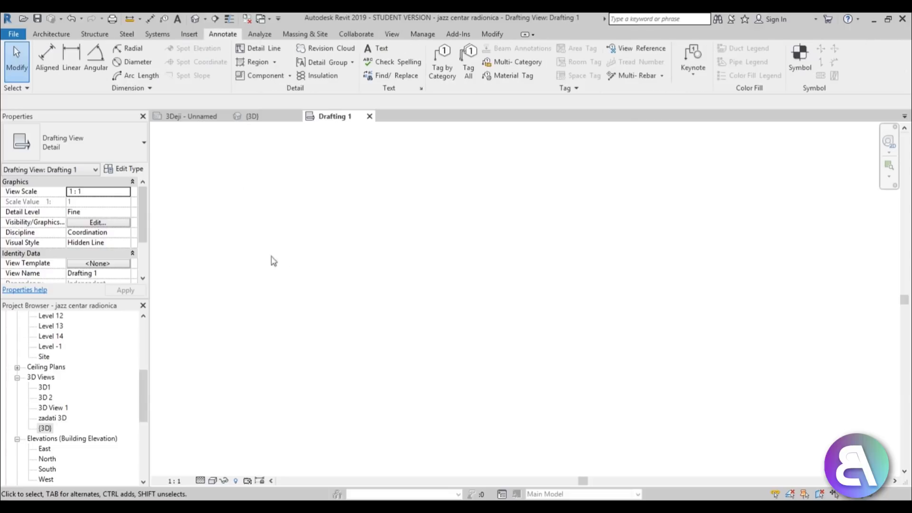
pyautogui.click(276, 49)
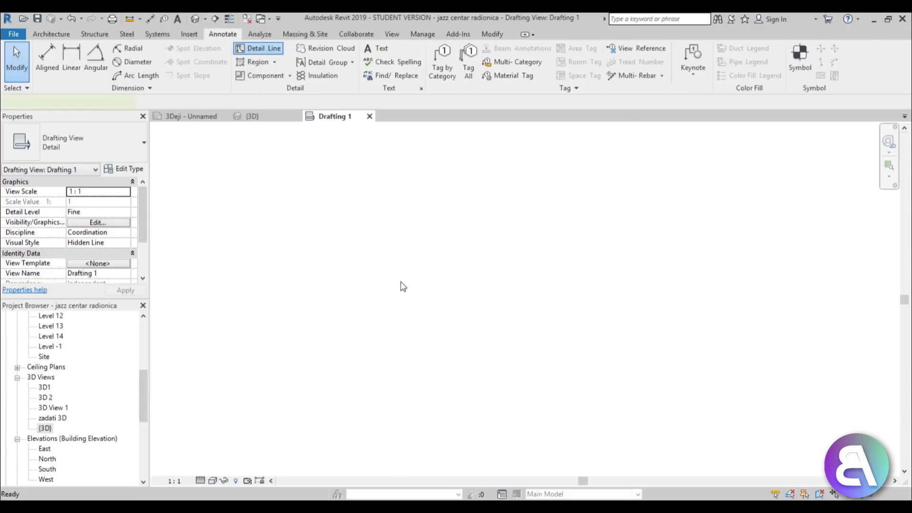
pyautogui.click(467, 50)
pyautogui.click(413, 242)
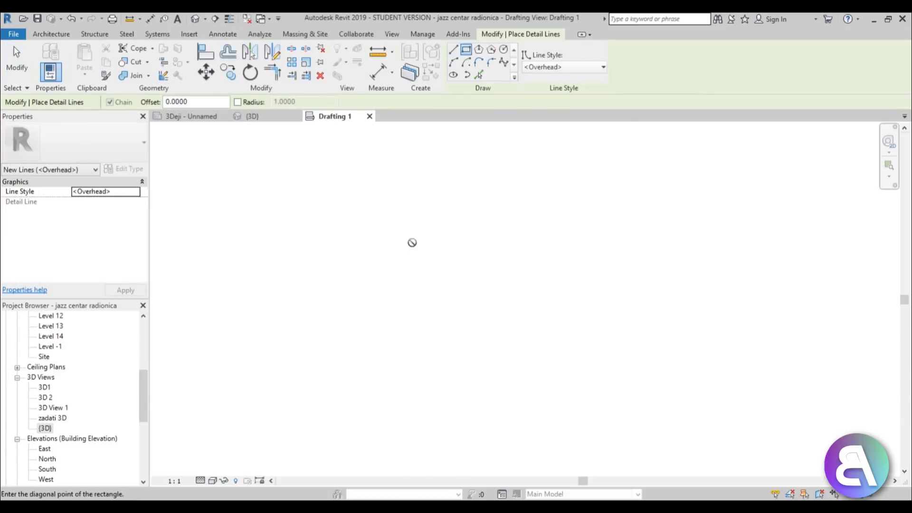
pyautogui.click(461, 292)
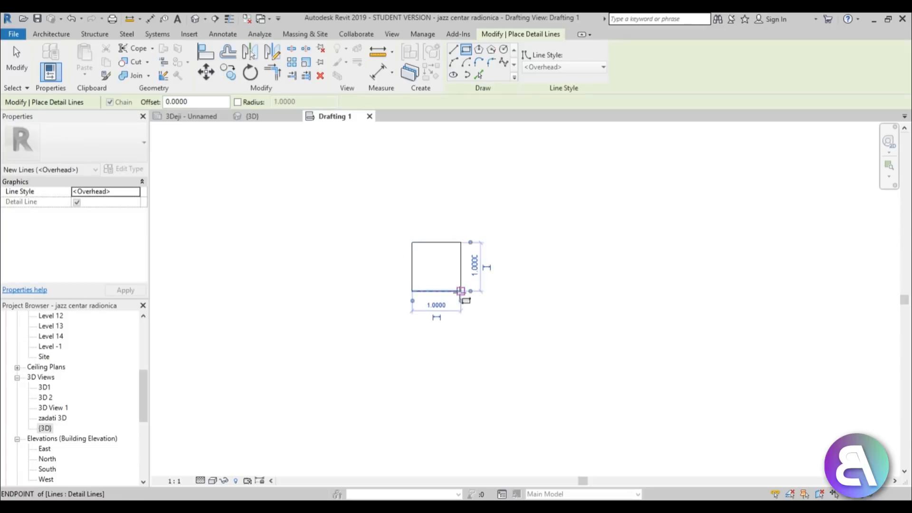
# Draw a second rectangle of detail lines around the square, offset 0.5 outward from its corners
pyautogui.scroll(4, 428, 259)
pyautogui.moveTo(411, 265); pyautogui.dragTo(405, 255, button='middle')
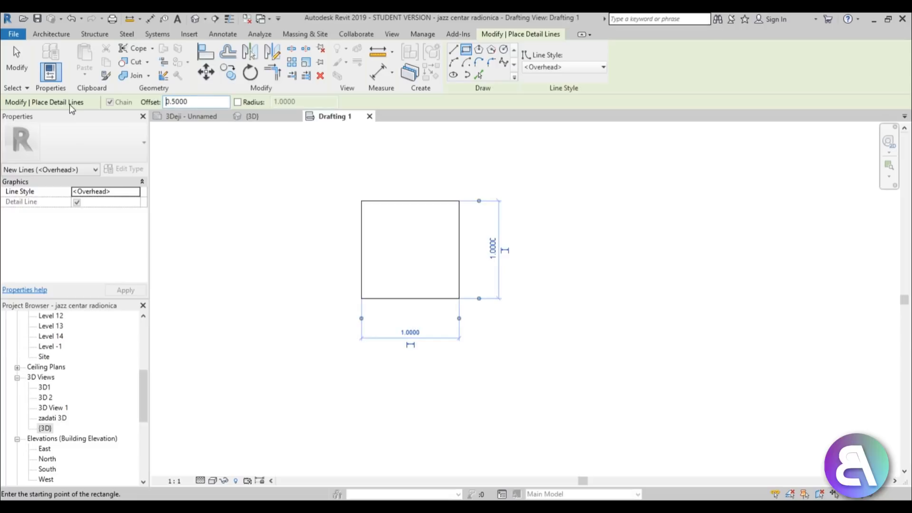
pyautogui.click(362, 201)
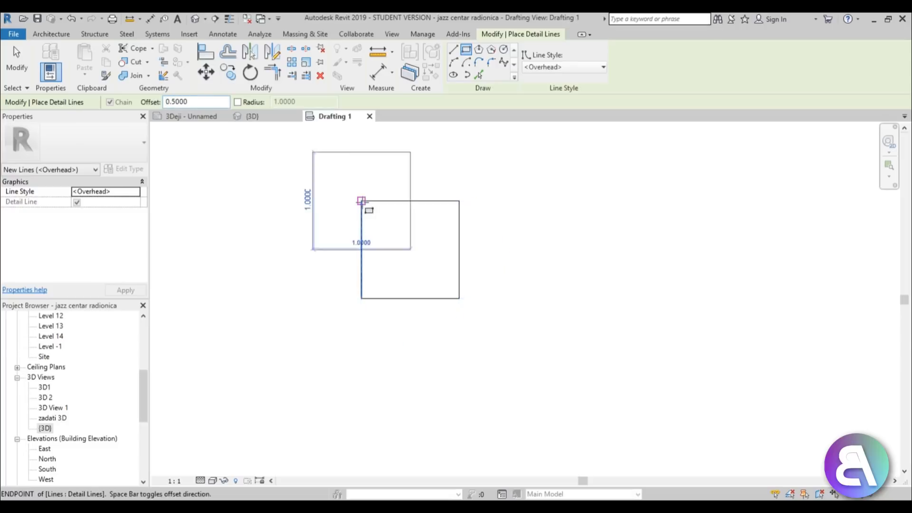
pyautogui.click(459, 298)
pyautogui.click(453, 49)
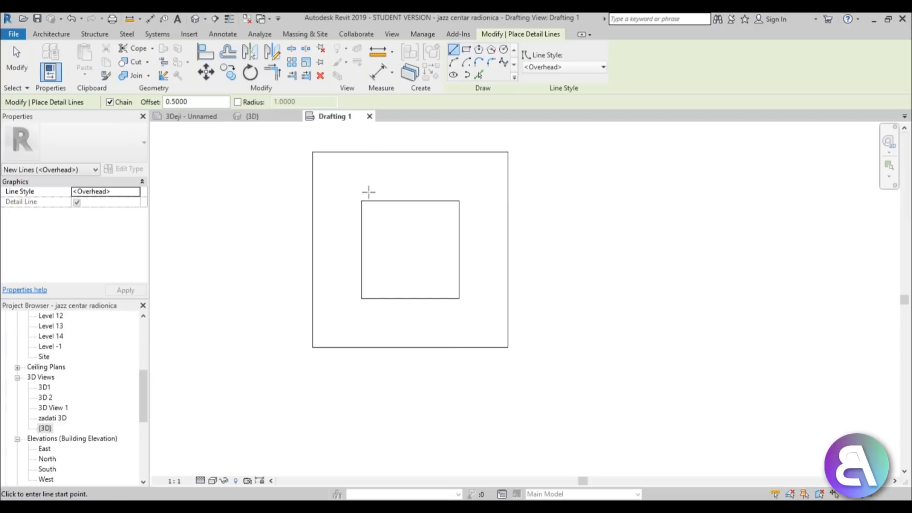
pyautogui.click(361, 201)
pyautogui.click(312, 153)
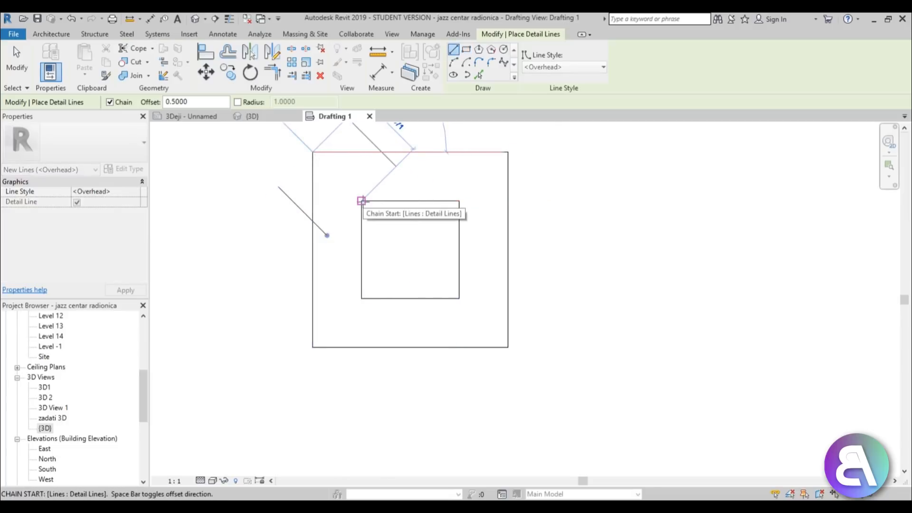
pyautogui.press('Escape')
pyautogui.press('Escape')
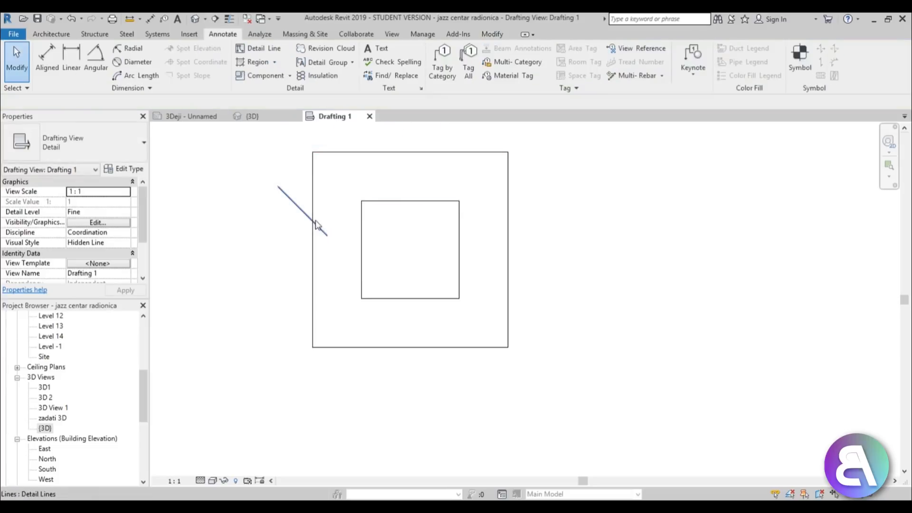
pyautogui.click(305, 214)
pyautogui.press('Delete')
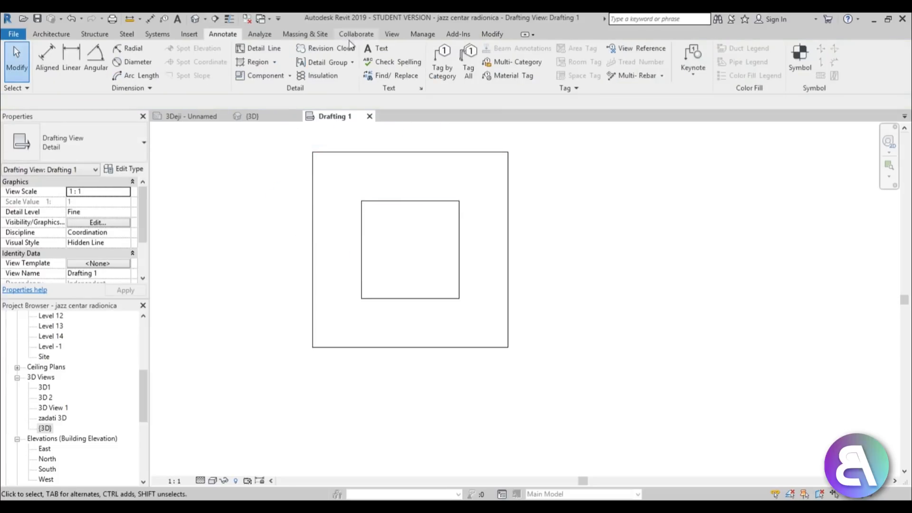
# Draw a diagonal detail line with zero offset from the inner square's upper-left corner to the outer square's upper-left corner
pyautogui.click(267, 51)
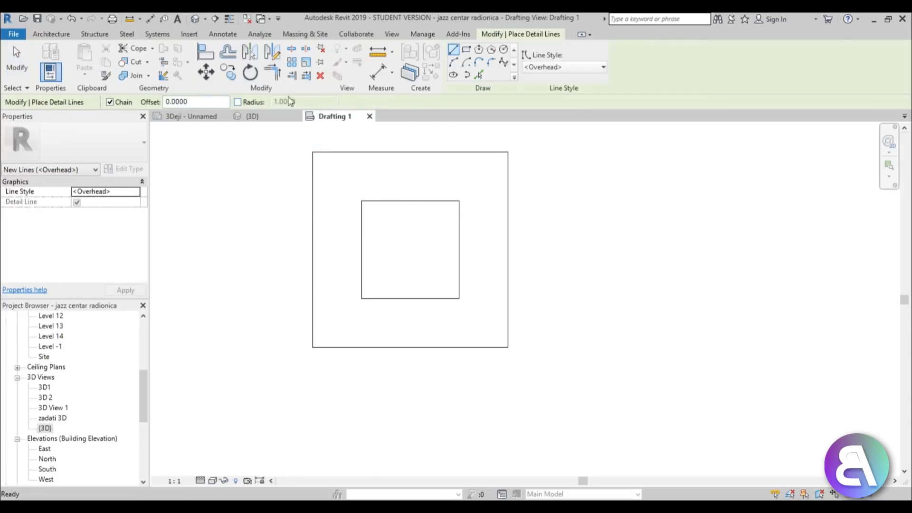
pyautogui.click(362, 200)
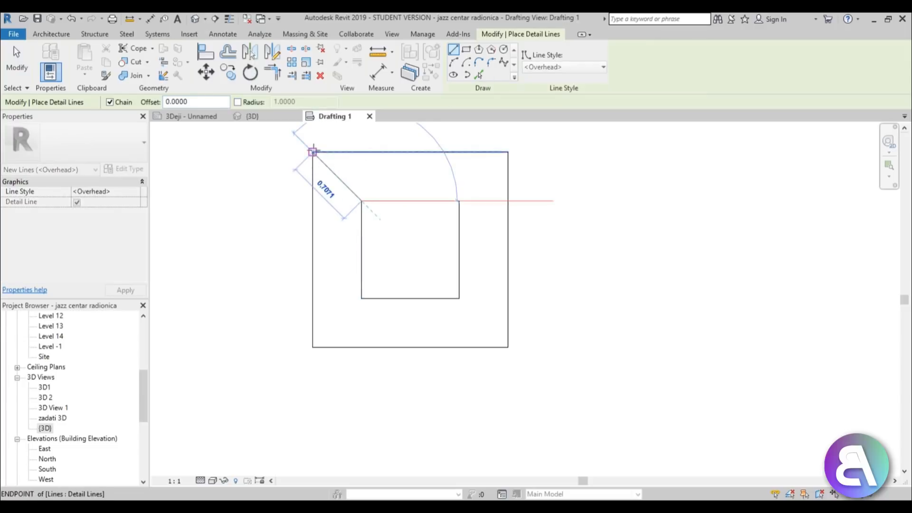
pyautogui.click(312, 152)
pyautogui.press('Escape')
pyautogui.press('Escape')
# Mirror a copy of the diagonal line about a vertical axis drawn through the midpoints of the squares' upper edges
pyautogui.click(342, 183)
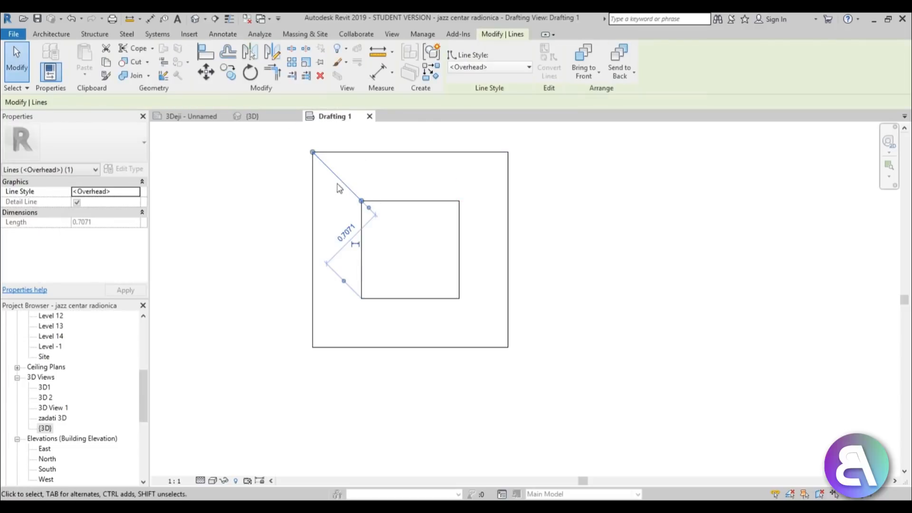
pyautogui.press('d')
pyautogui.press('m')
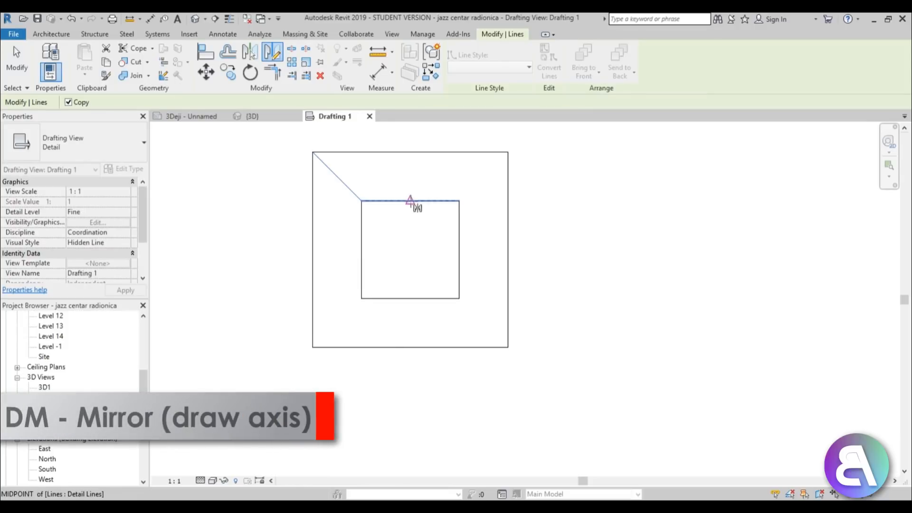
pyautogui.click(410, 201)
pyautogui.click(410, 152)
pyautogui.press('Escape')
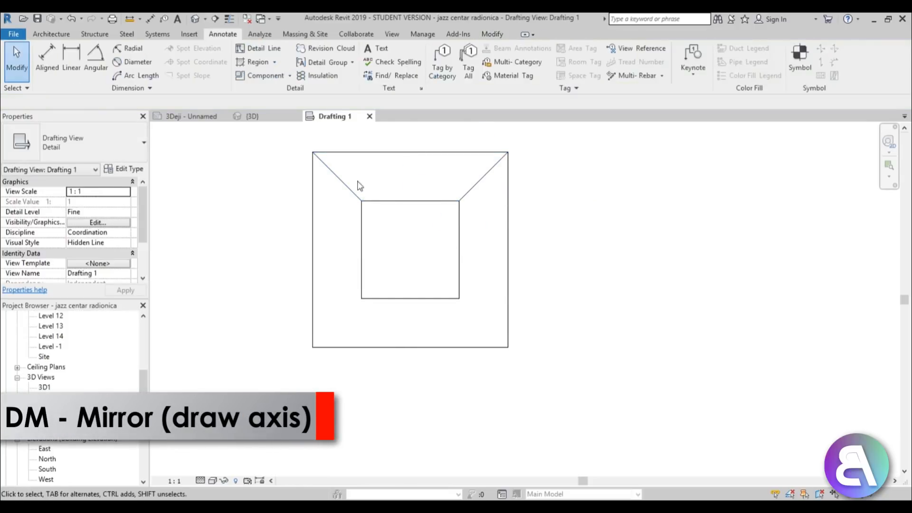
# Mirror copies of both upper diagonals about a horizontal axis drawn through the midpoints of the inner square's sides
pyautogui.click(359, 198)
pyautogui.press('d')
pyautogui.press('m')
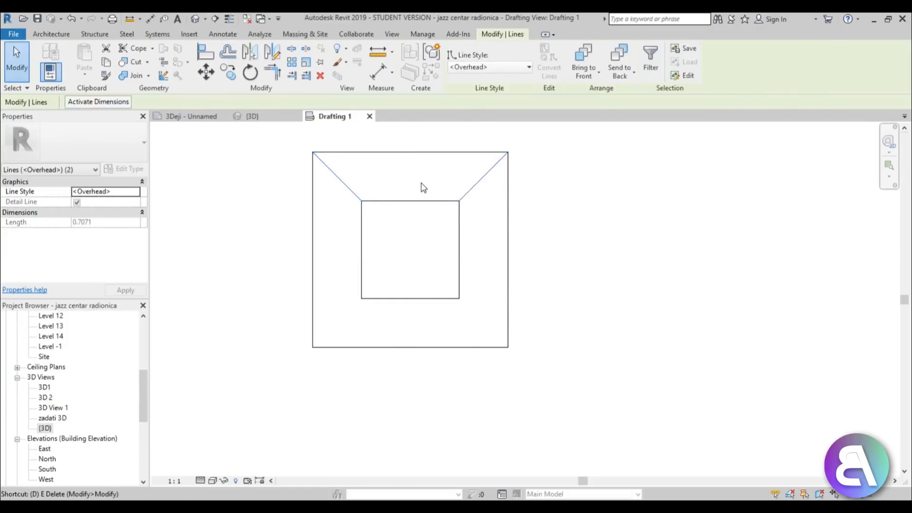
pyautogui.click(361, 250)
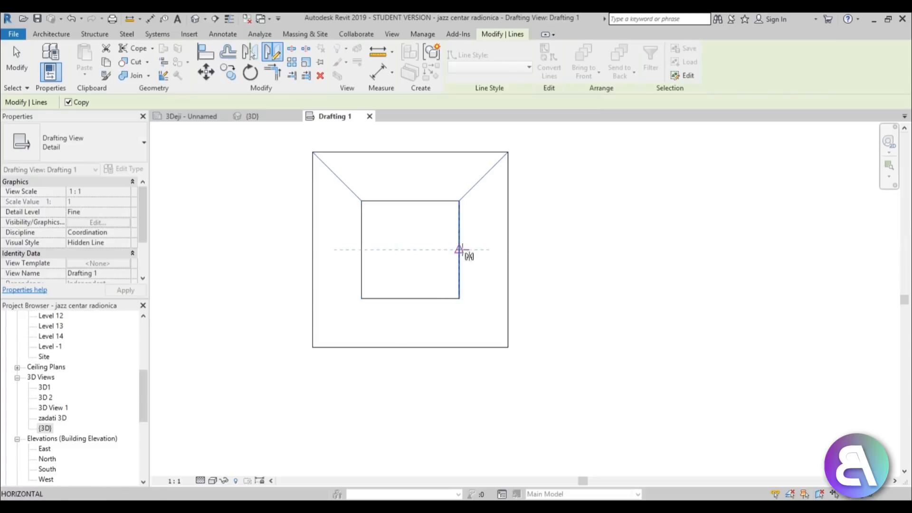
pyautogui.click(459, 249)
pyautogui.press('Escape')
pyautogui.moveTo(438, 168); pyautogui.dragTo(439, 177, button='middle')
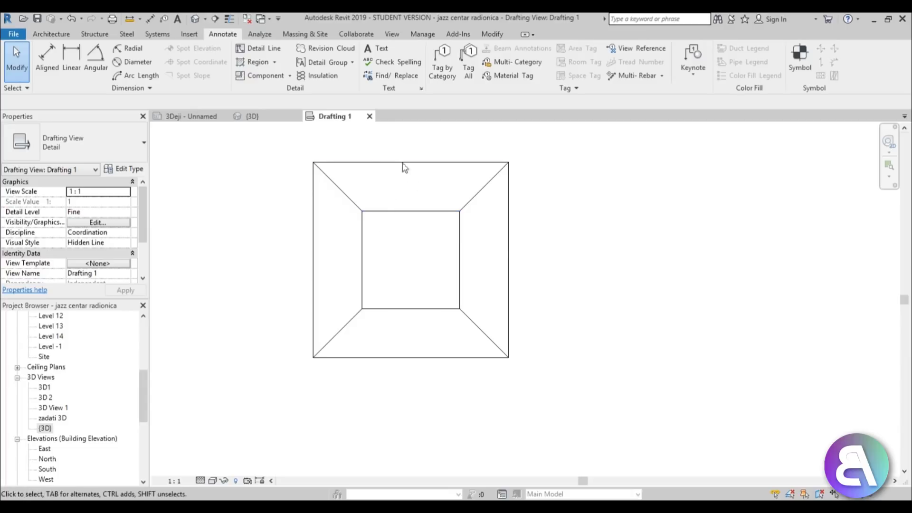
# Create a Solid grey 1 filled region over the upper trapezoid, picking its four existing lines as the boundary
pyautogui.moveTo(432, 242); pyautogui.dragTo(426, 241, button='middle')
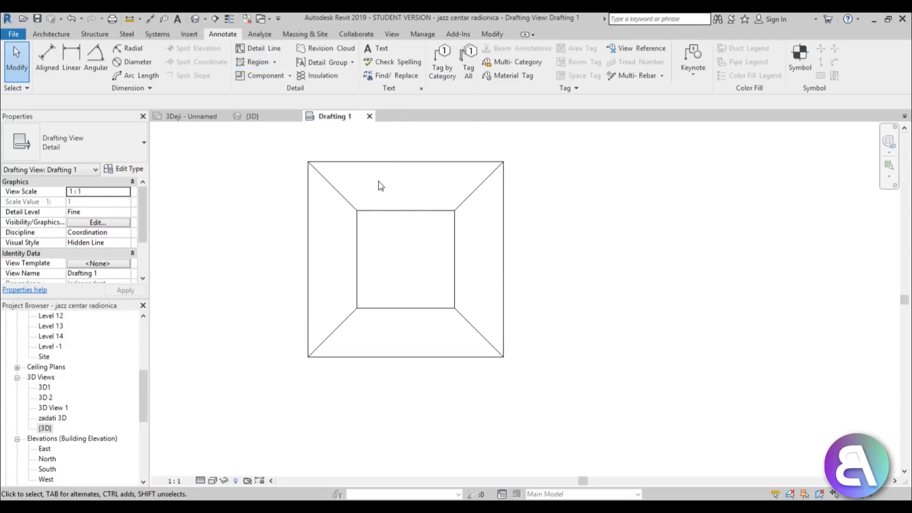
pyautogui.scroll(2, 399, 247)
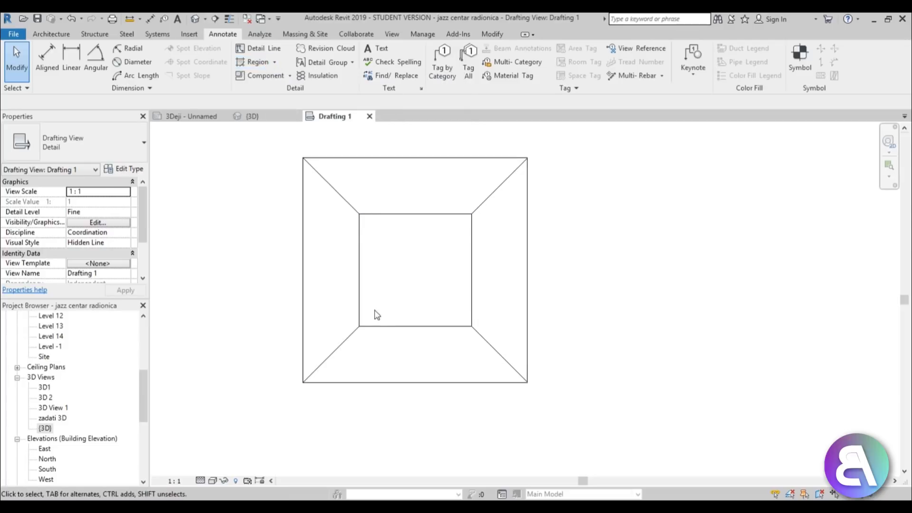
pyautogui.click(263, 62)
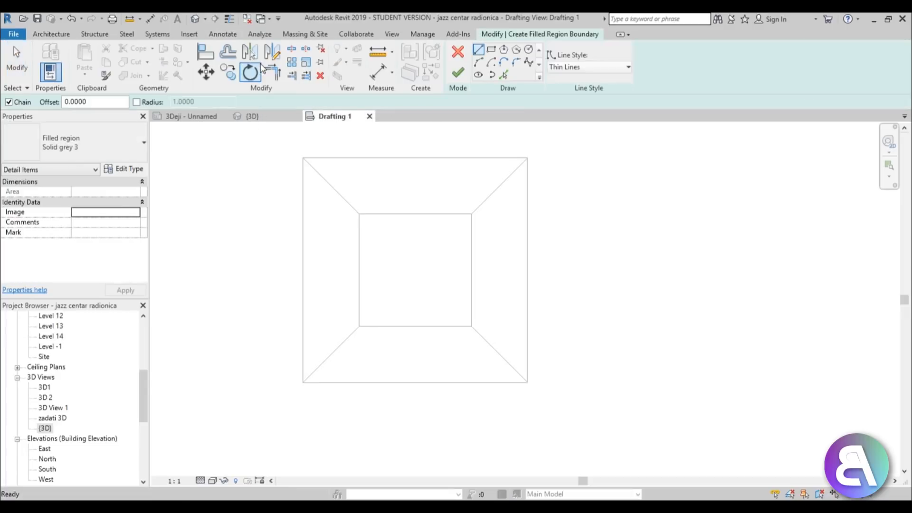
pyautogui.click(70, 151)
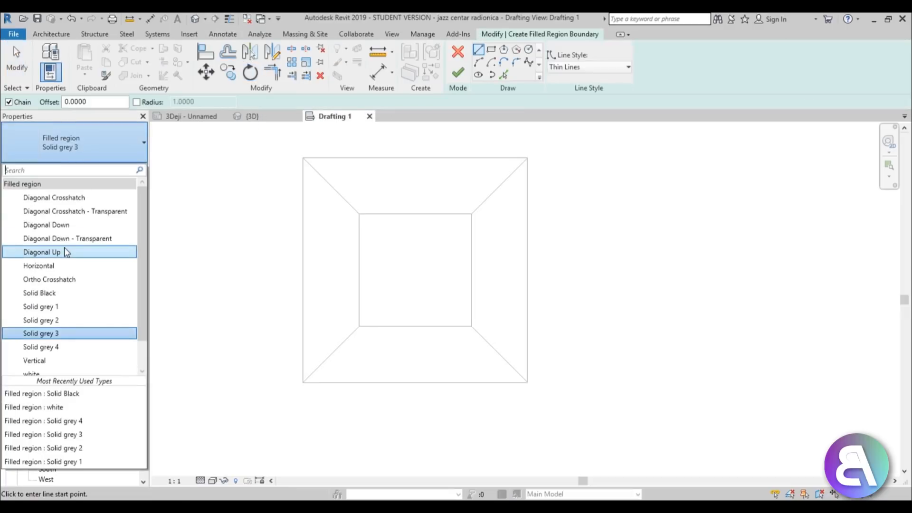
pyautogui.click(55, 308)
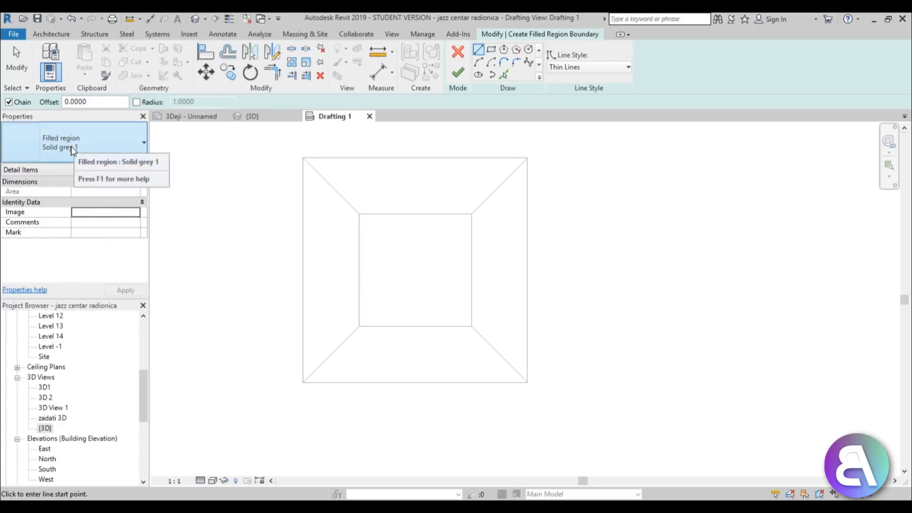
pyautogui.click(492, 49)
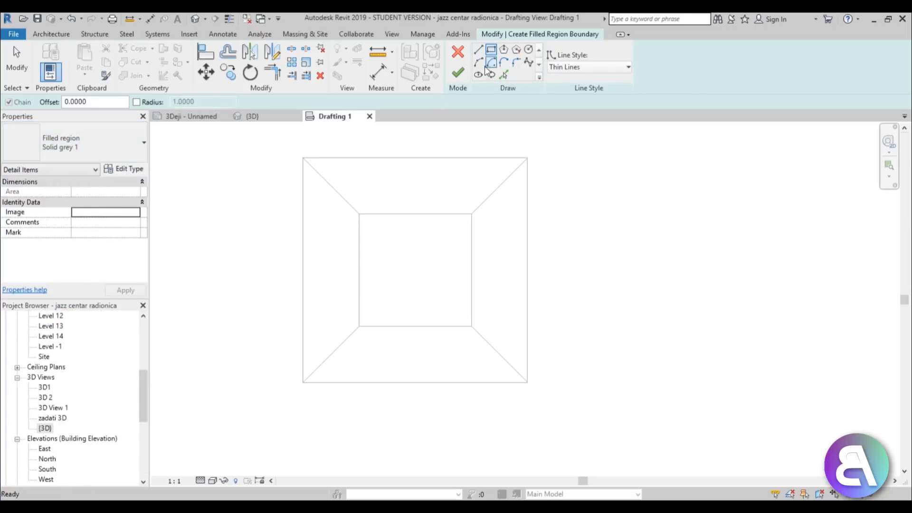
pyautogui.click(503, 75)
pyautogui.click(343, 197)
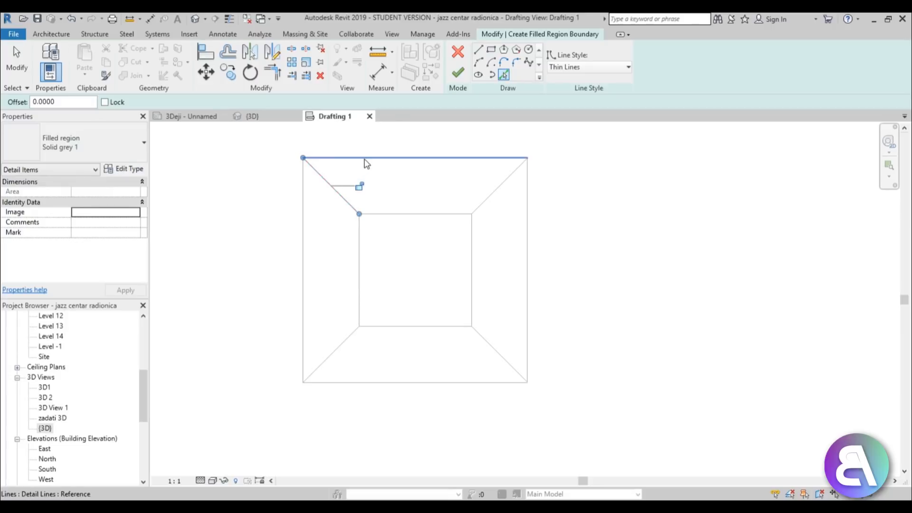
pyautogui.click(364, 159)
pyautogui.click(422, 216)
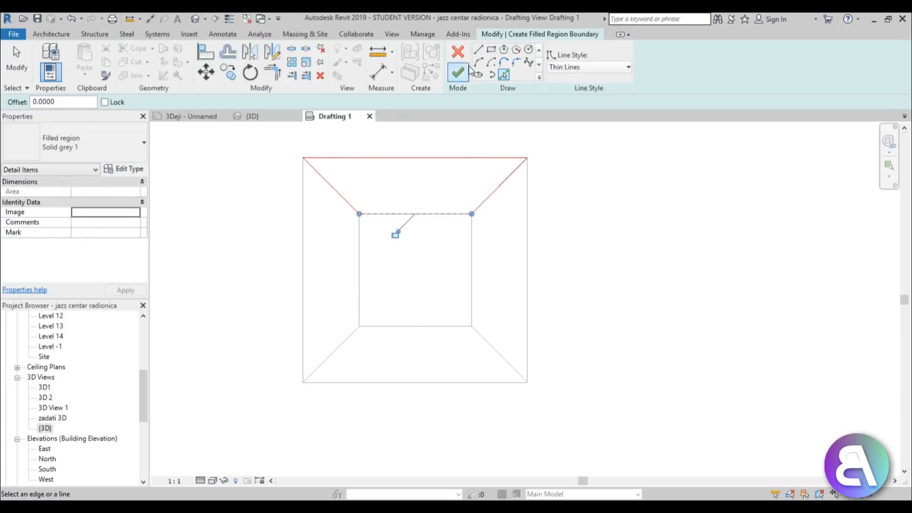
pyautogui.click(456, 74)
pyautogui.scroll(2, 420, 175)
pyautogui.click(380, 140)
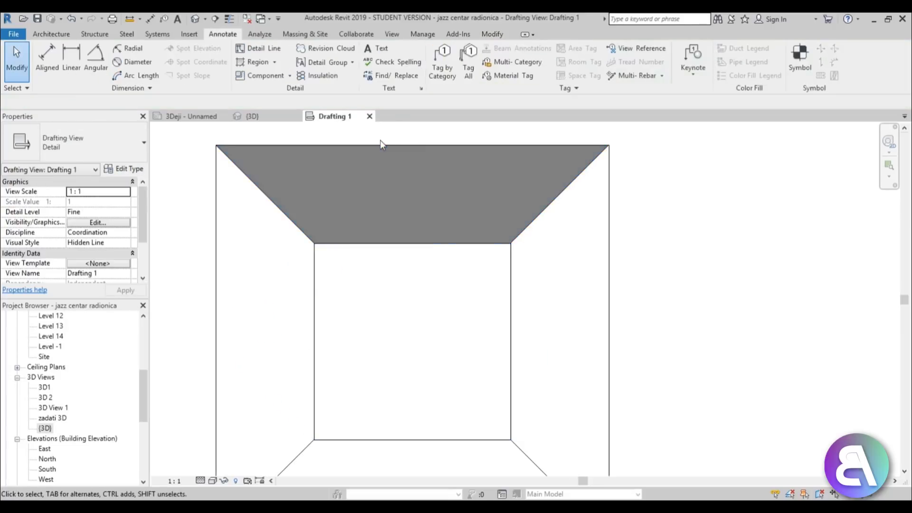
pyautogui.scroll(-1, 454, 306)
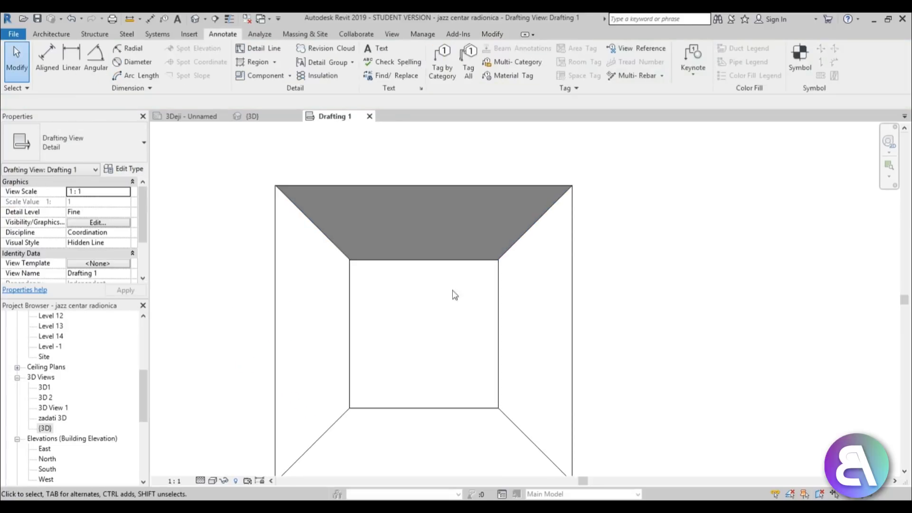
# Change the filled region on the upper trapezoid to the Solid Black type
pyautogui.click(514, 246)
pyautogui.click(114, 151)
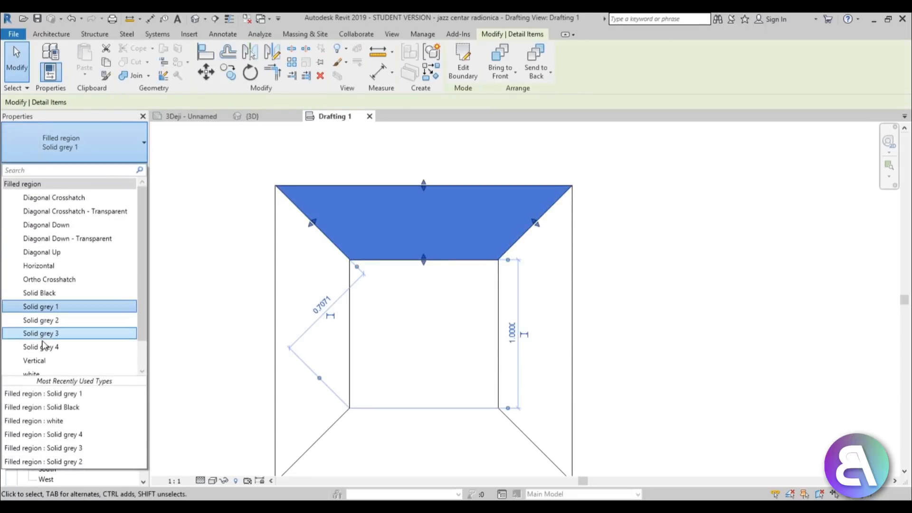
pyautogui.click(48, 294)
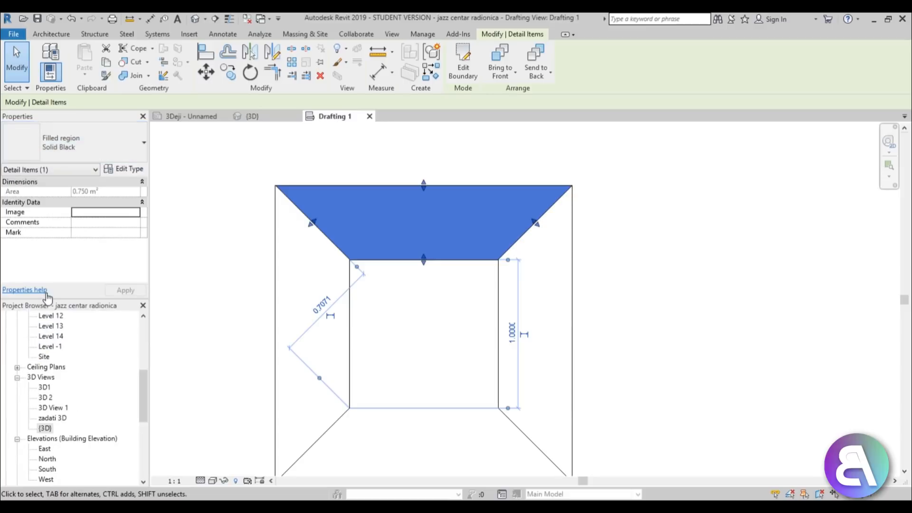
pyautogui.click(436, 319)
# Duplicate the upper region's type as "Solid pimk" and set its foreground pattern colour to pink, RGB 255-000-128
pyautogui.click(430, 254)
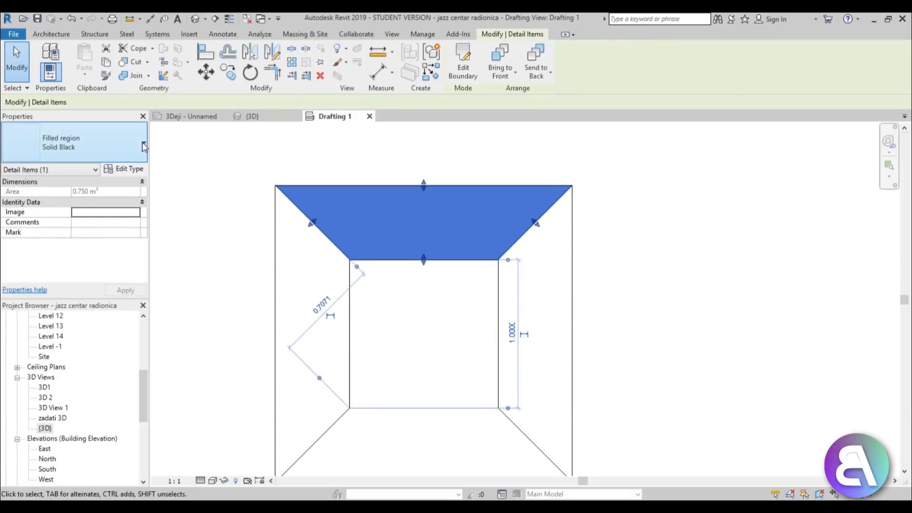
pyautogui.click(129, 169)
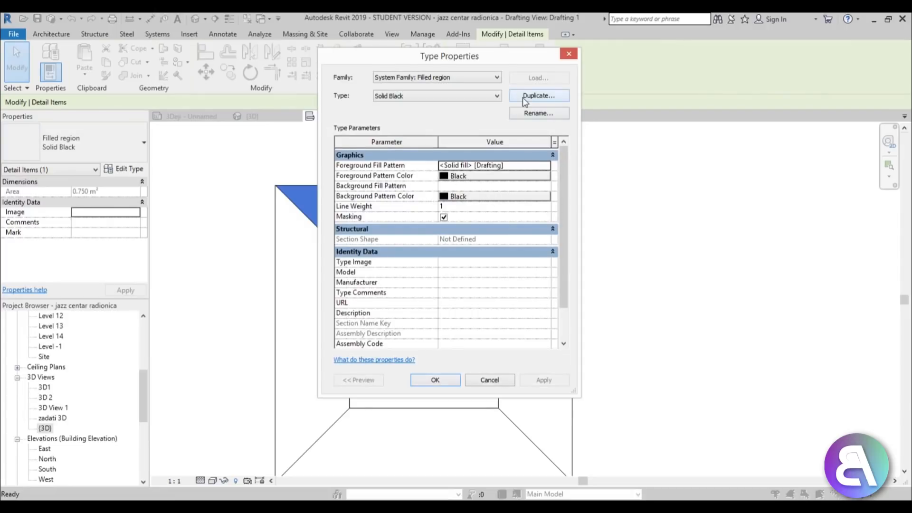
pyautogui.click(525, 97)
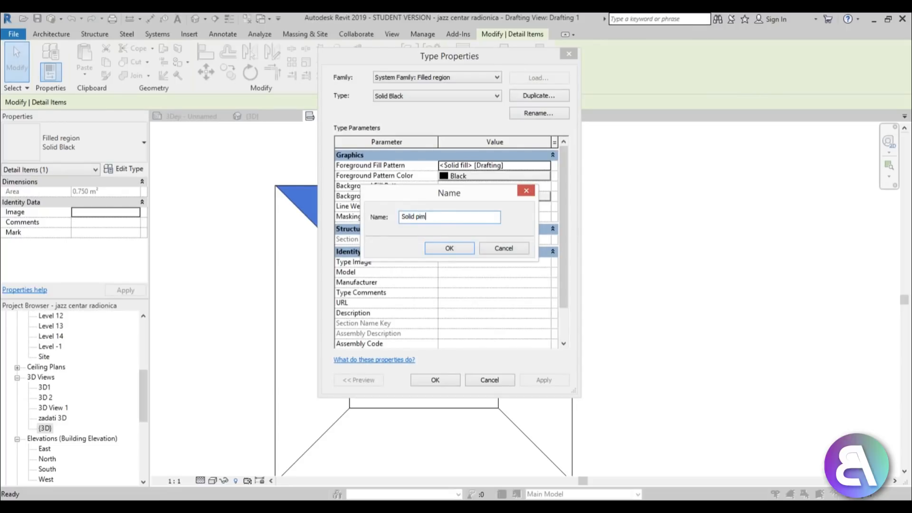
pyautogui.write('Solid pimk')
pyautogui.press('Return')
pyautogui.click(475, 175)
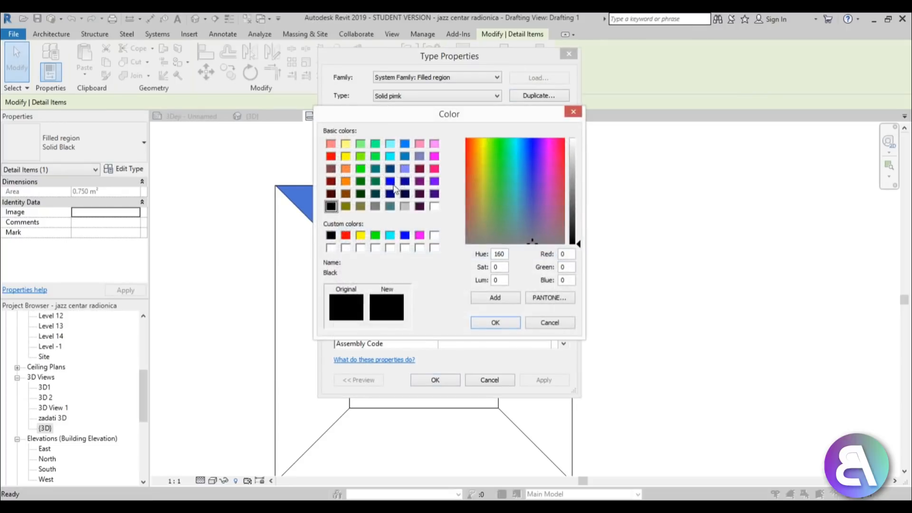
pyautogui.click(435, 170)
pyautogui.click(497, 321)
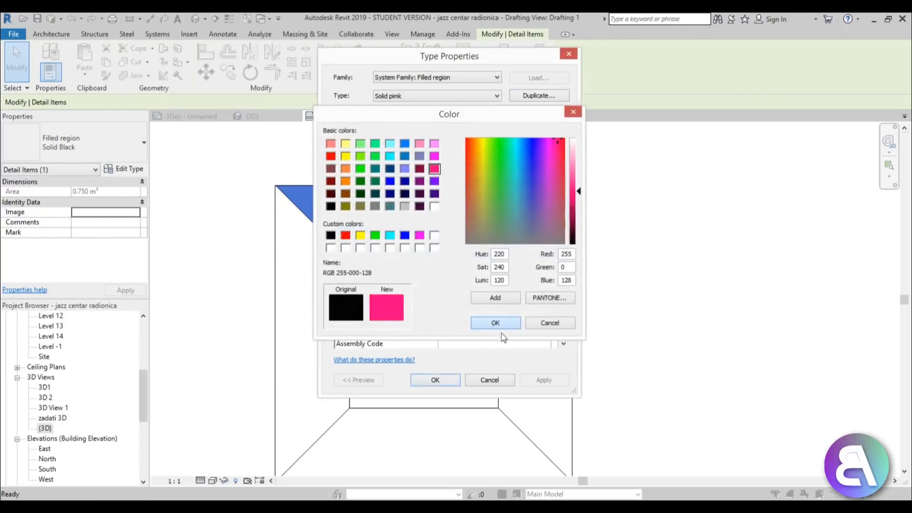
pyautogui.click(435, 380)
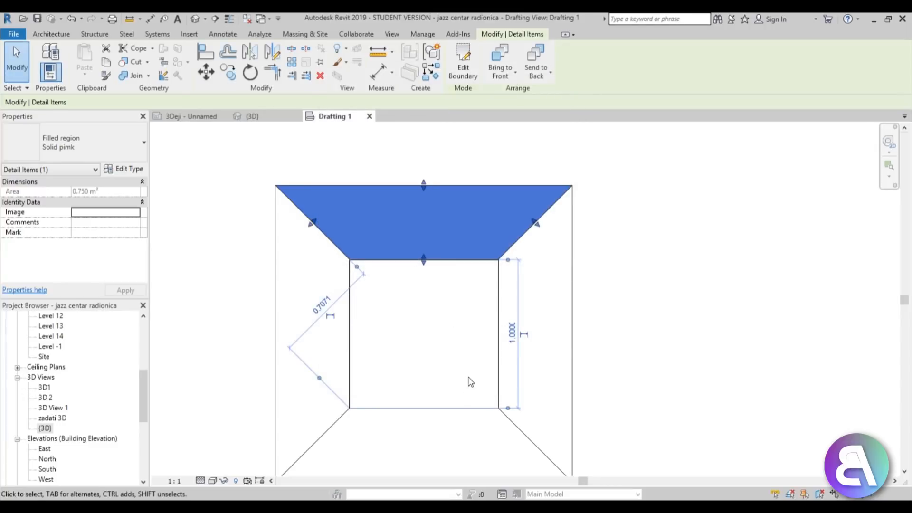
pyautogui.click(468, 377)
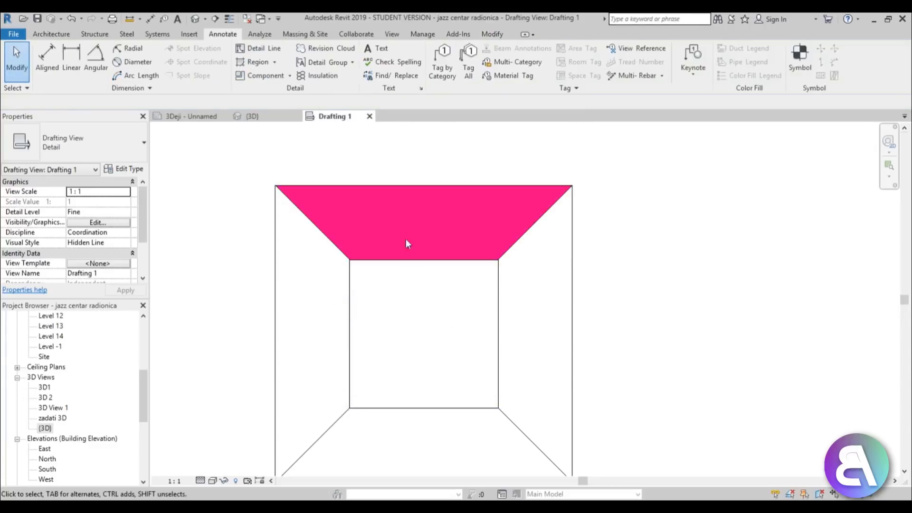
# Switch the filled region on the upper trapezoid to the Solid grey 1 type
pyautogui.click(343, 245)
pyautogui.click(88, 143)
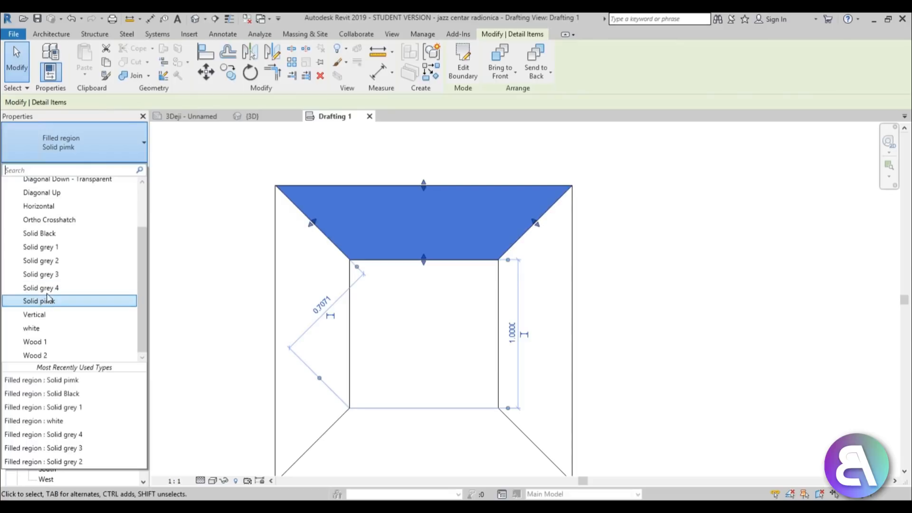
pyautogui.click(56, 247)
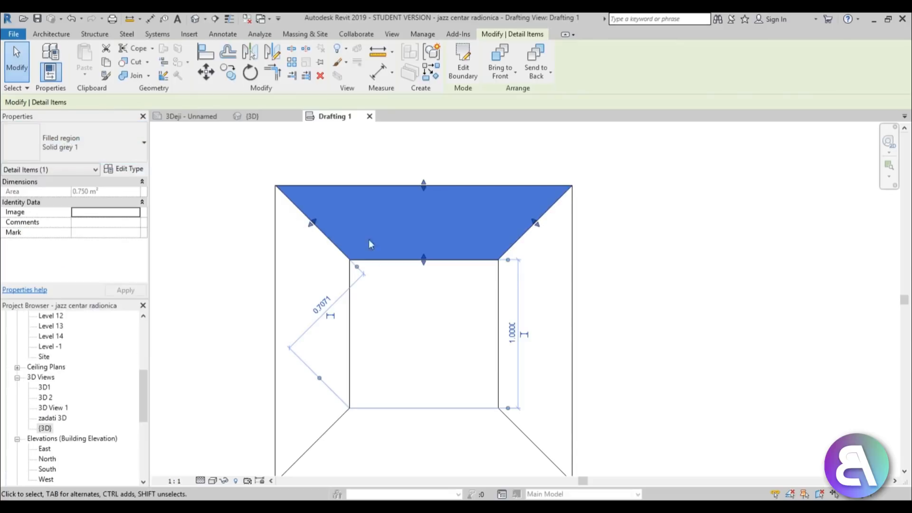
pyautogui.click(411, 246)
# Create a Solid grey 4 filled region over the left trapezoid, picking its four existing lines as the boundary
pyautogui.moveTo(418, 284); pyautogui.dragTo(429, 257, button='middle')
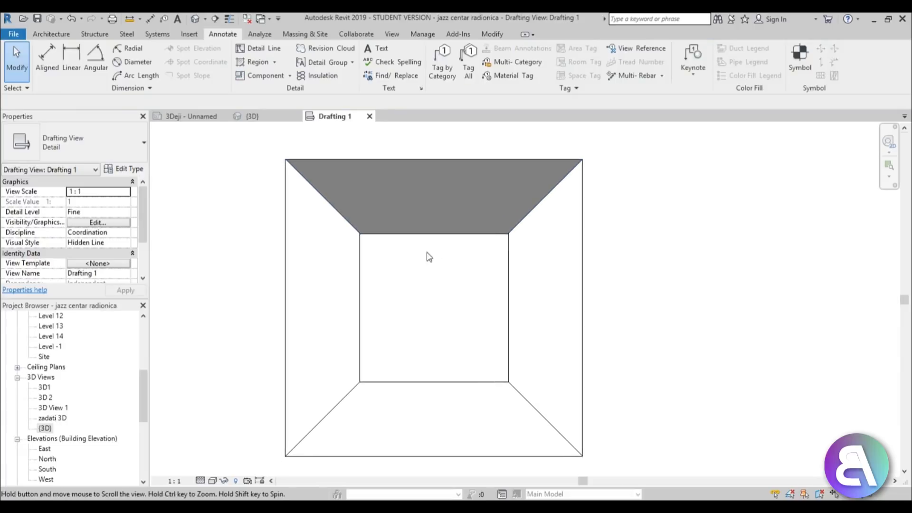
pyautogui.scroll(-1, 428, 257)
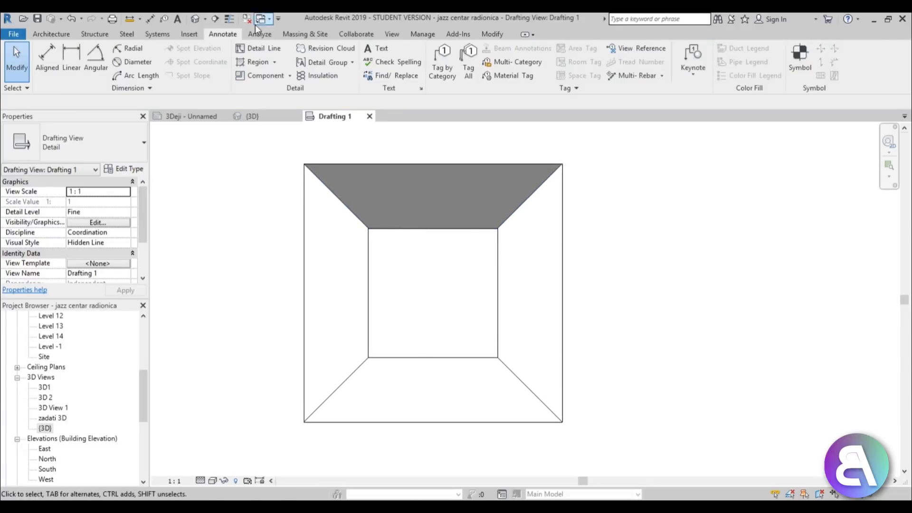
pyautogui.click(259, 53)
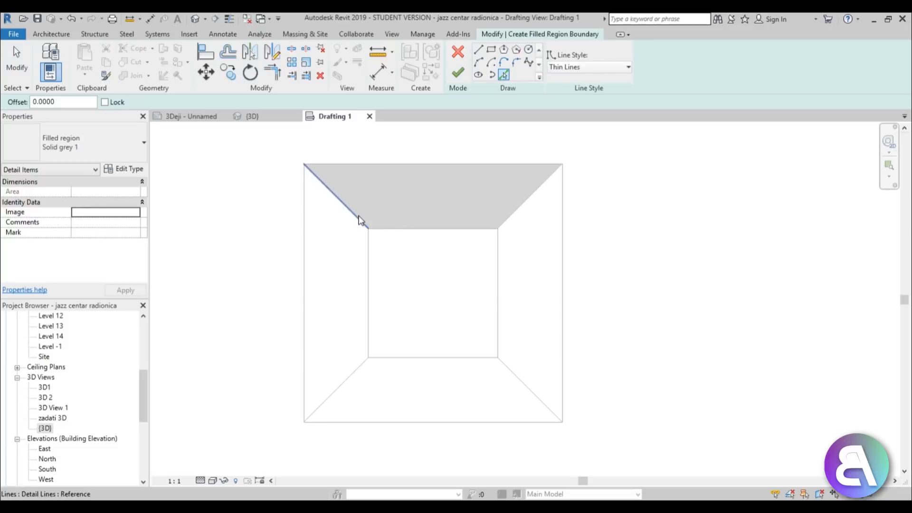
pyautogui.click(359, 218)
pyautogui.click(368, 269)
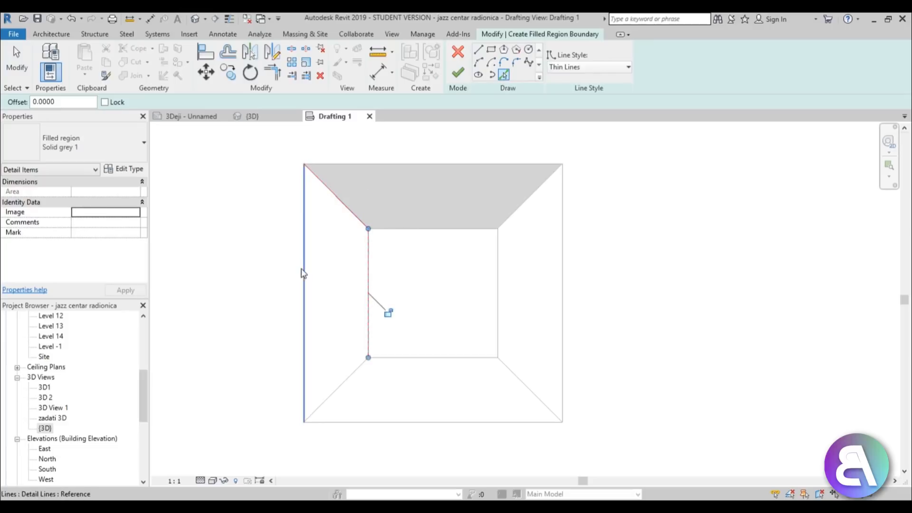
pyautogui.click(304, 271)
pyautogui.click(345, 381)
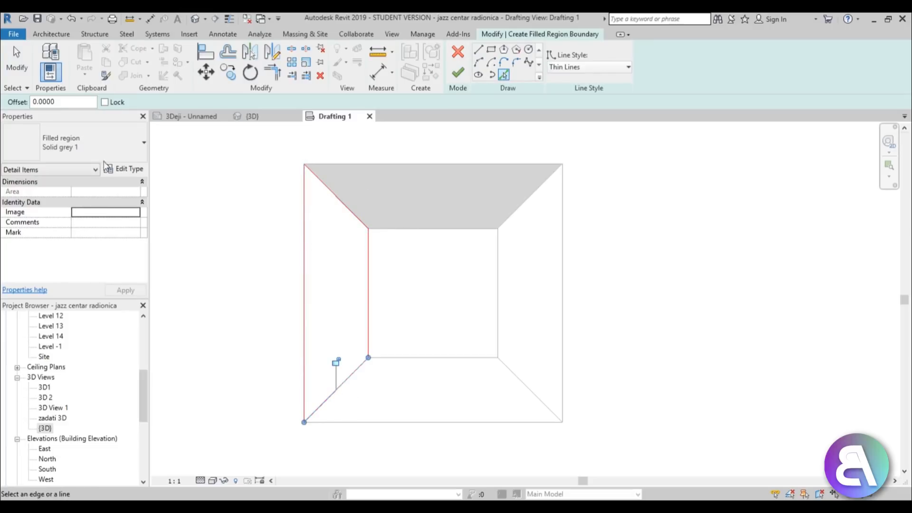
pyautogui.click(83, 150)
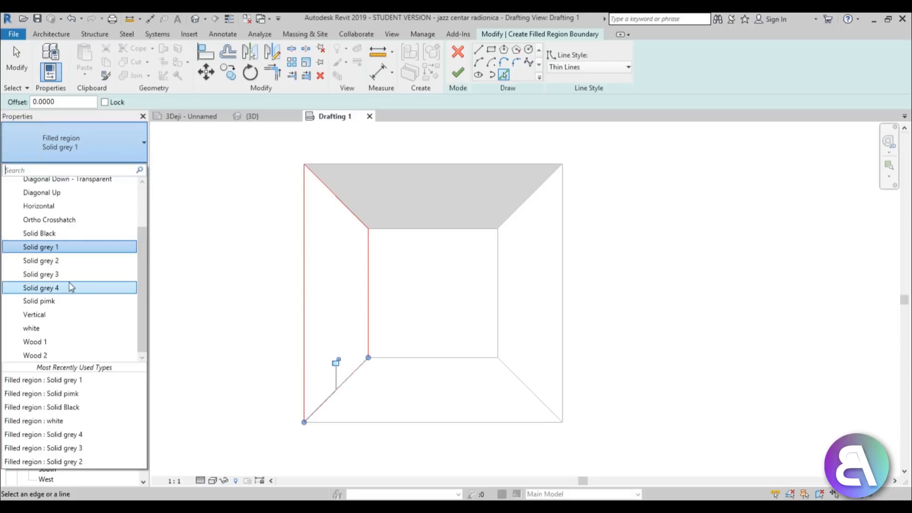
pyautogui.click(71, 287)
pyautogui.click(460, 74)
pyautogui.click(451, 259)
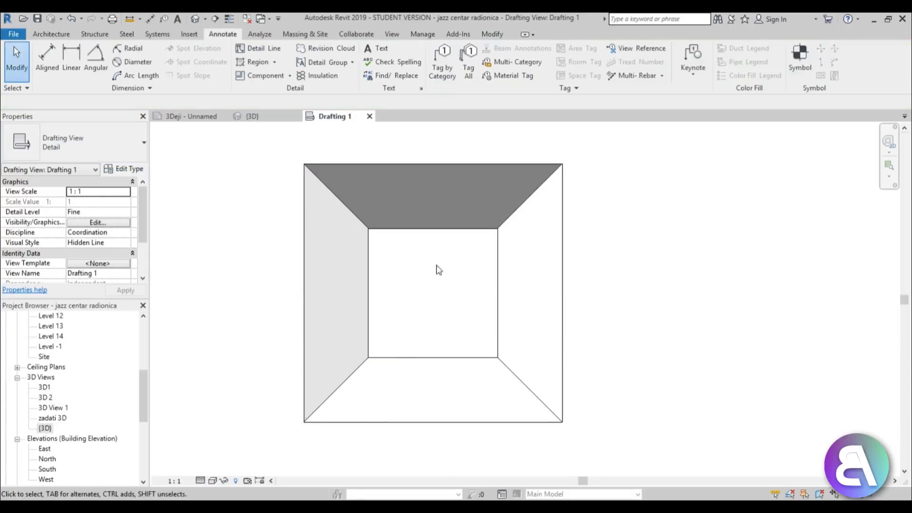
# Create a Solid grey 2 filled region over the right trapezoid, picking its four existing lines as the boundary
pyautogui.click(252, 62)
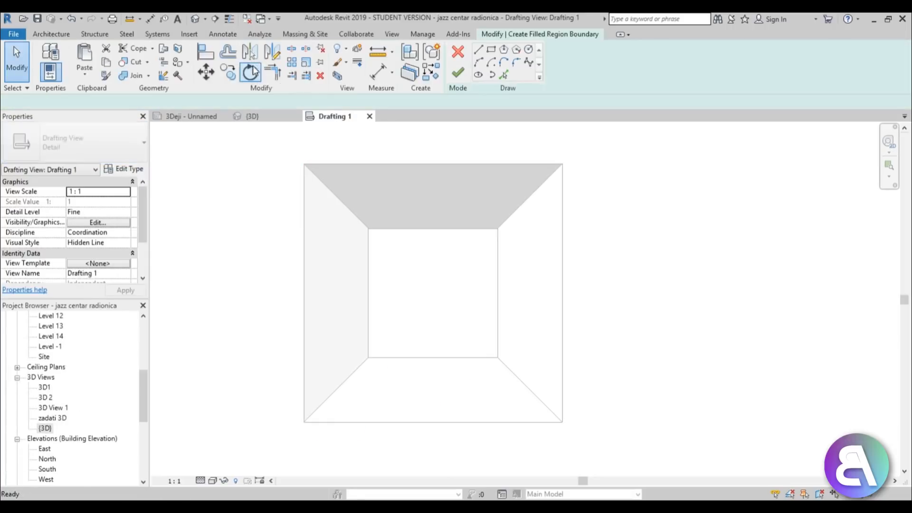
pyautogui.click(497, 249)
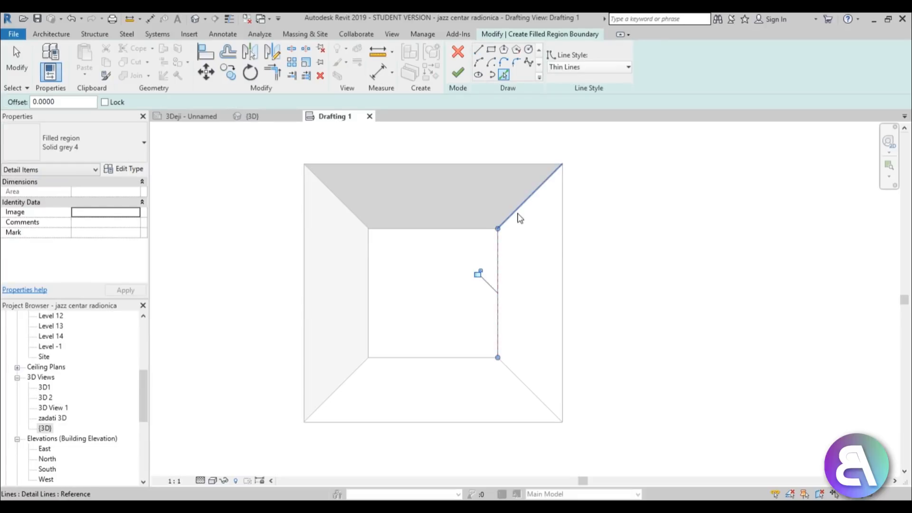
pyautogui.click(522, 204)
pyautogui.click(563, 247)
pyautogui.click(525, 386)
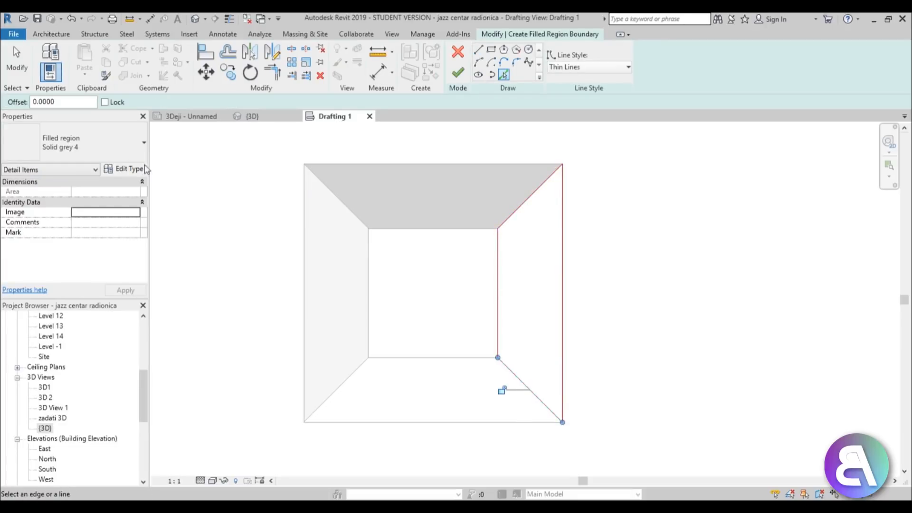
pyautogui.click(95, 143)
pyautogui.click(70, 261)
pyautogui.click(458, 72)
pyautogui.click(461, 303)
# Create a Solid grey 4 filled region over the inner square, drawing its boundary as a rectangle between opposite corners
pyautogui.moveTo(437, 263); pyautogui.dragTo(425, 301, button='middle')
pyautogui.scroll(-1, 421, 263)
pyautogui.scroll(1, 405, 248)
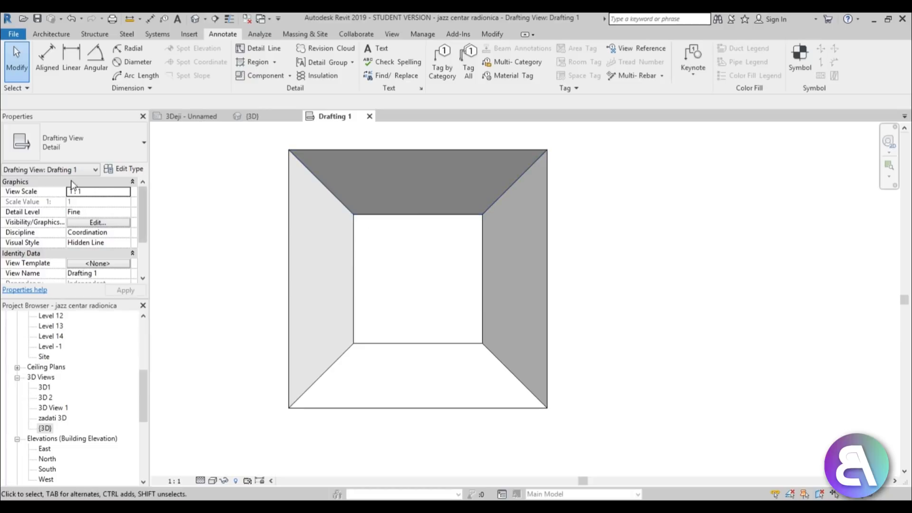
pyautogui.click(87, 151)
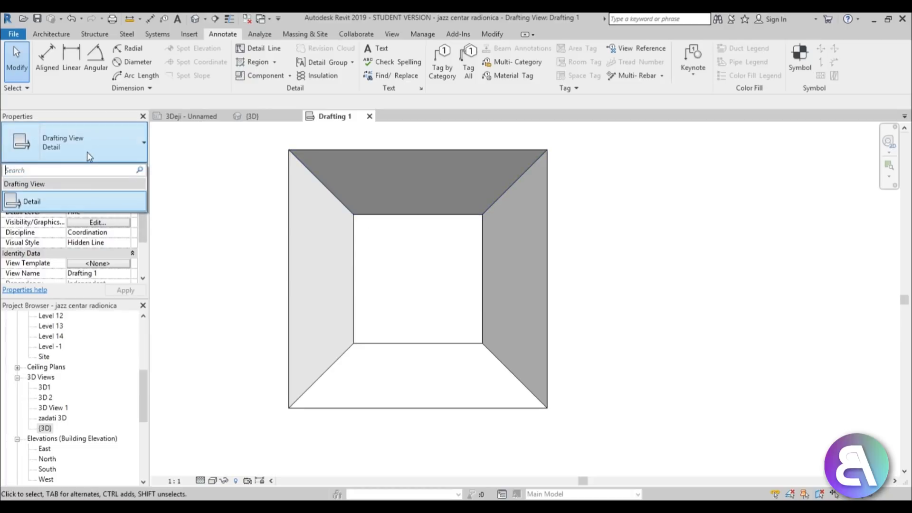
pyautogui.click(257, 62)
pyautogui.click(492, 52)
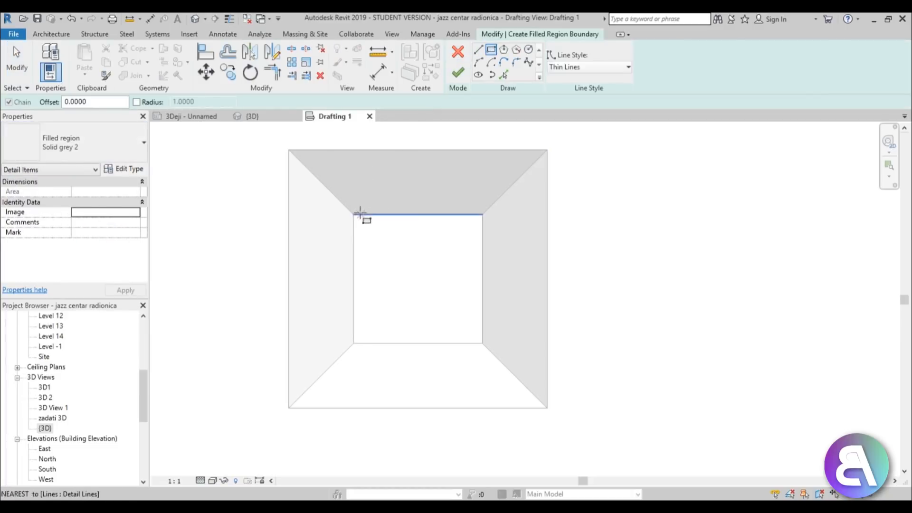
pyautogui.click(354, 215)
pyautogui.click(482, 343)
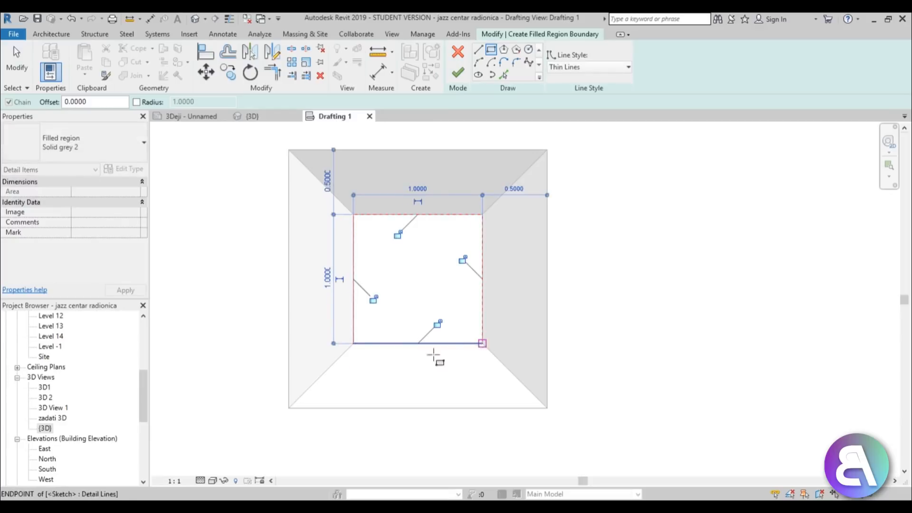
pyautogui.click(77, 143)
pyautogui.click(55, 347)
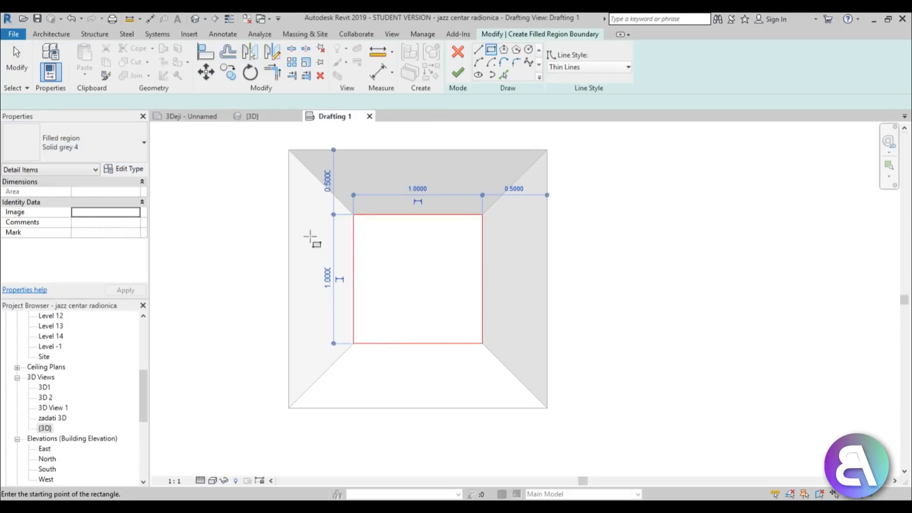
pyautogui.click(458, 72)
pyautogui.click(634, 288)
# Copy the whole shaded motif 2.0000 to the right so the two squares share an edge
pyautogui.scroll(-2, 585, 283)
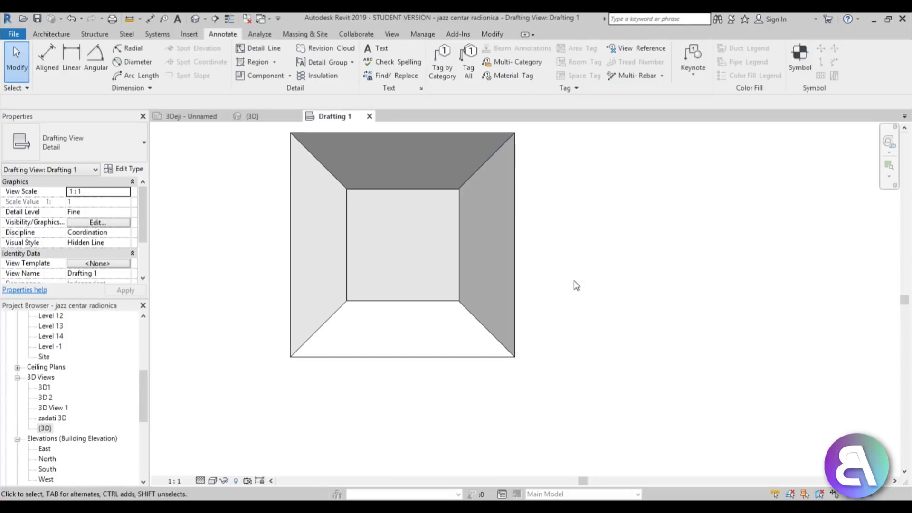
pyautogui.scroll(-1, 574, 304)
pyautogui.moveTo(574, 305); pyautogui.dragTo(543, 350, button='middle')
pyautogui.moveTo(397, 300); pyautogui.dragTo(411, 295, button='middle')
pyautogui.moveTo(302, 182); pyautogui.dragTo(571, 428)
pyautogui.scroll(-1, 533, 249)
pyautogui.moveTo(529, 257); pyautogui.dragTo(513, 241, button='middle')
pyautogui.click(231, 69)
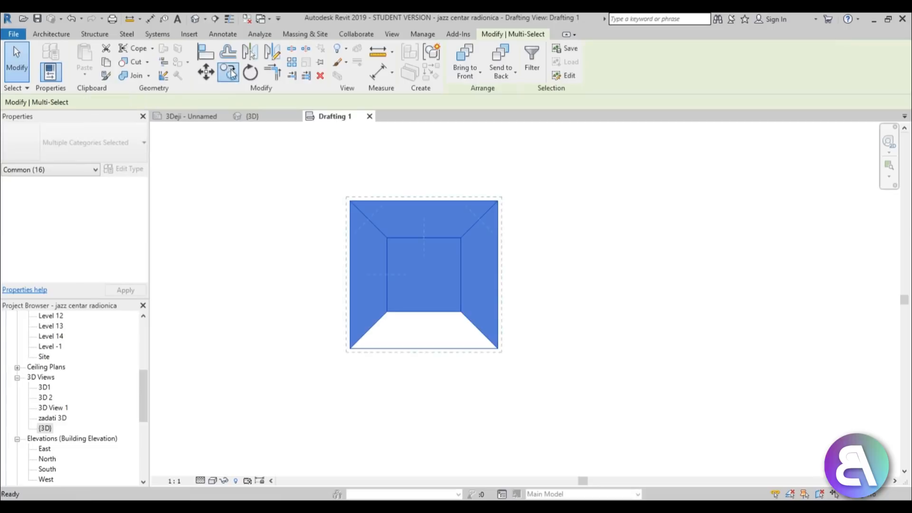
pyautogui.click(351, 349)
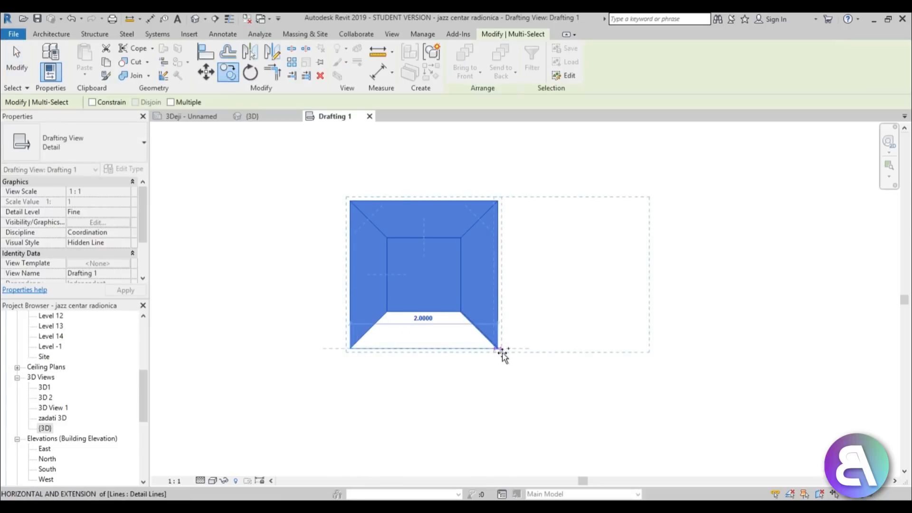
pyautogui.click(498, 349)
pyautogui.click(313, 179)
# Copy the row of two motifs directly above itself to form a two-by-two grid
pyautogui.moveTo(278, 157); pyautogui.dragTo(684, 394)
pyautogui.press('c')
pyautogui.press('o')
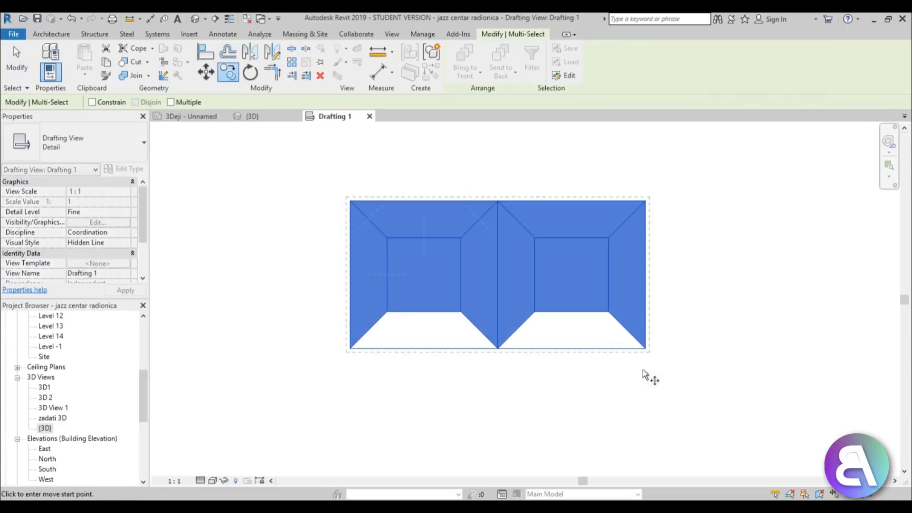
pyautogui.click(646, 348)
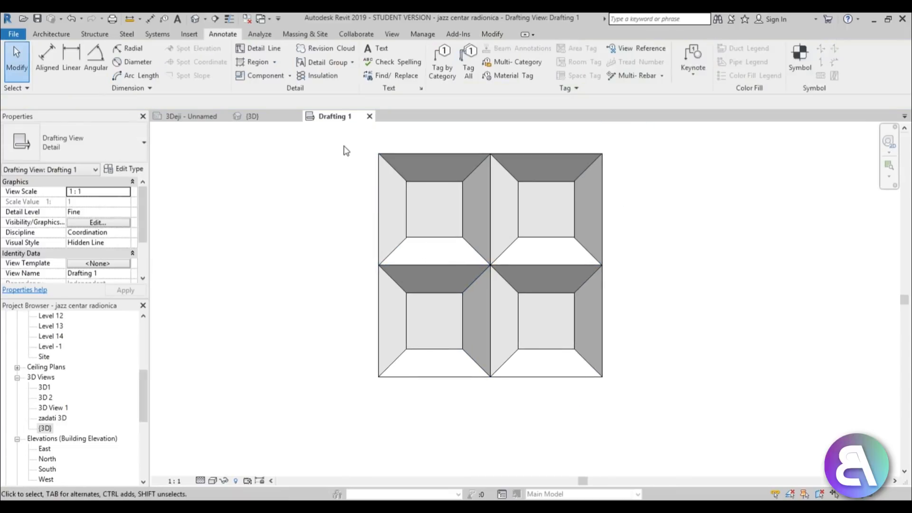
# Copy the left column of two motifs one motif width to the left, forming a third column
pyautogui.moveTo(346, 146); pyautogui.dragTo(501, 451)
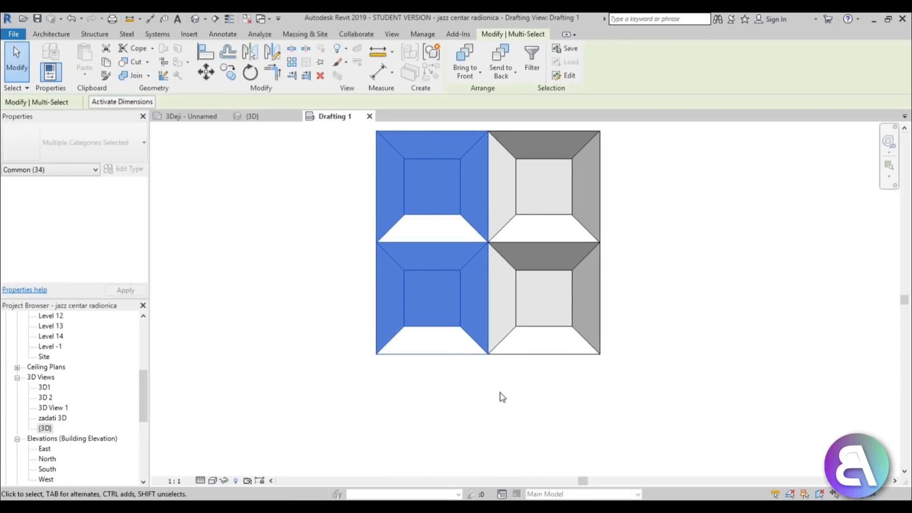
pyautogui.press('c')
pyautogui.press('o')
pyautogui.click(489, 355)
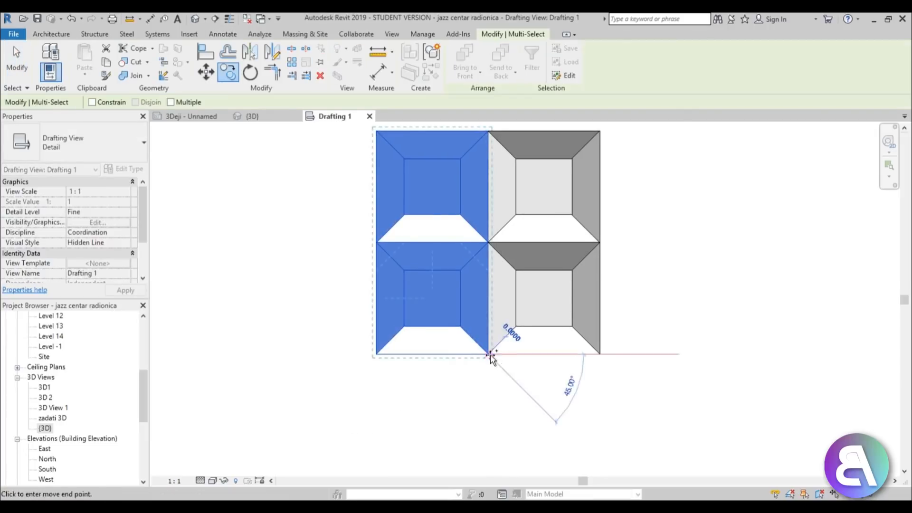
pyautogui.click(370, 359)
pyautogui.click(257, 245)
# Copy the lower row of three motifs one motif height down, forming a third row
pyautogui.moveTo(241, 230); pyautogui.dragTo(626, 445)
pyautogui.press('o')
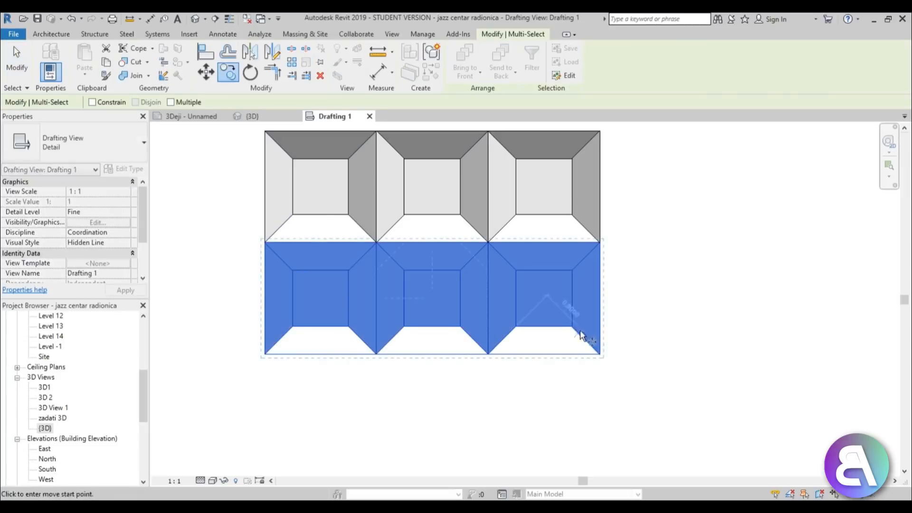
pyautogui.click(602, 242)
pyautogui.click(607, 360)
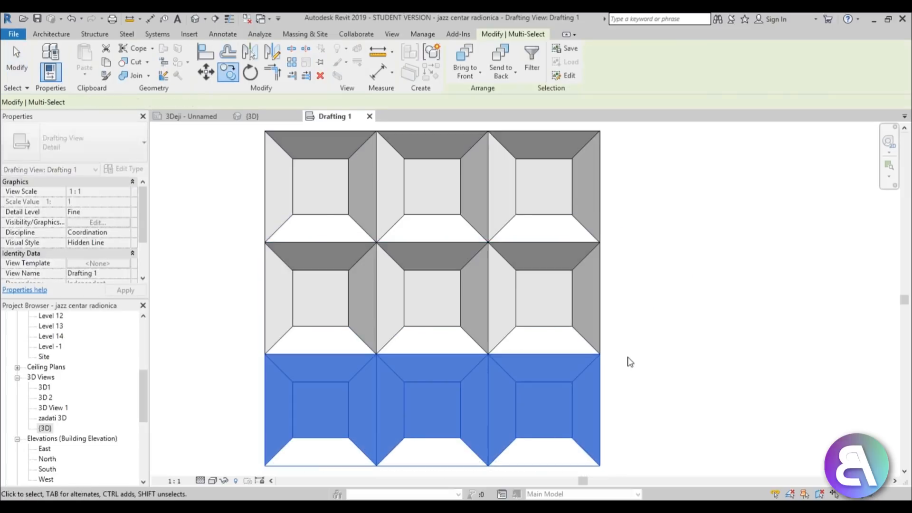
# Start a filled region and sketch a circular boundary of radius 2.3000 centred on the middle motif of the grid
pyautogui.click(625, 291)
pyautogui.scroll(-1, 613, 305)
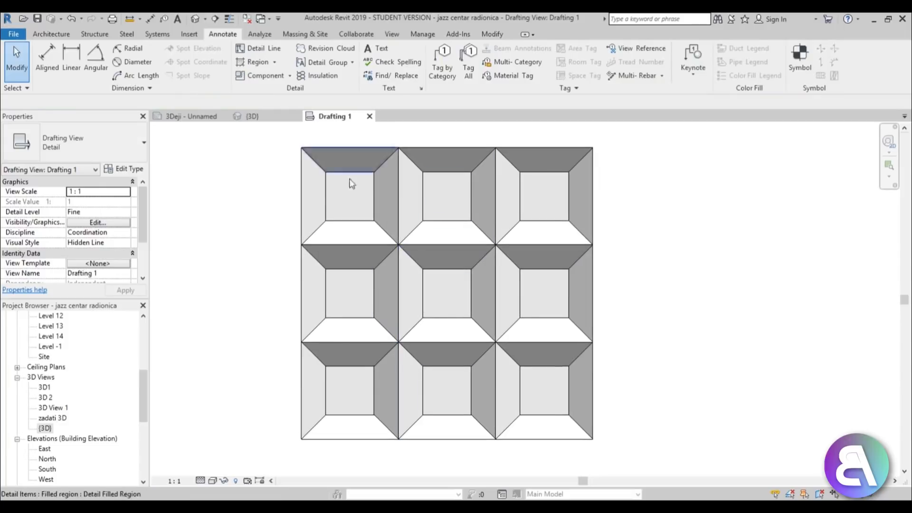
pyautogui.moveTo(428, 286); pyautogui.dragTo(421, 276, button='middle')
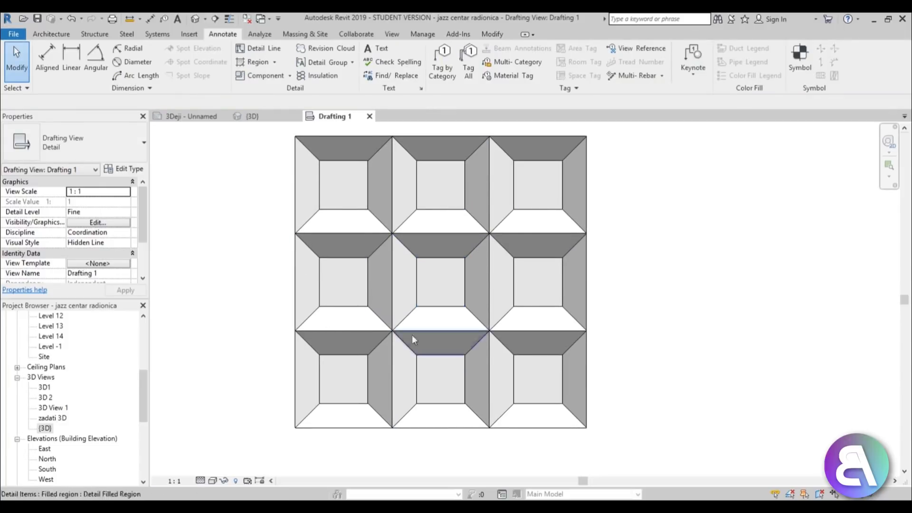
pyautogui.click(257, 63)
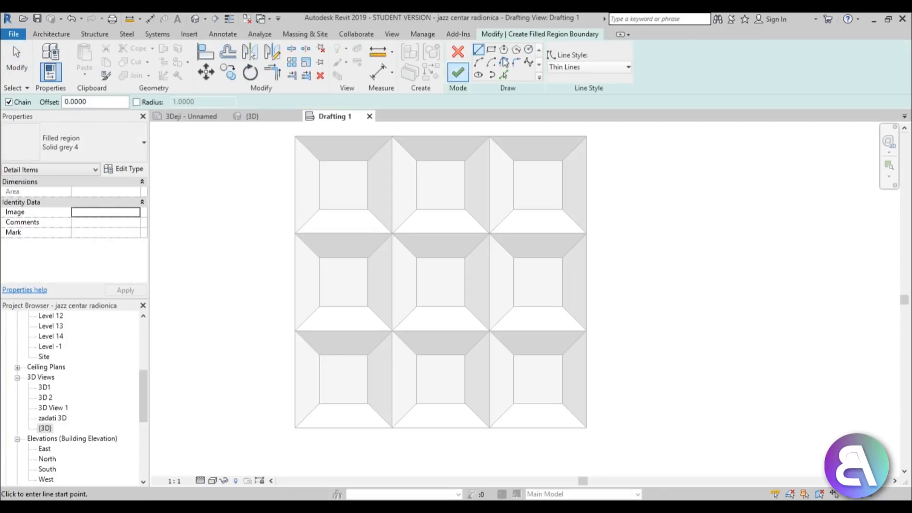
pyautogui.click(528, 49)
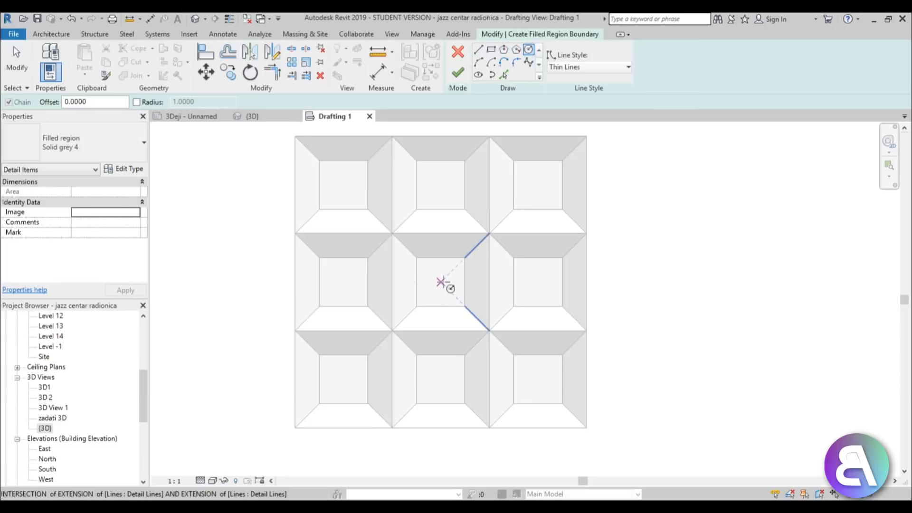
pyautogui.click(441, 282)
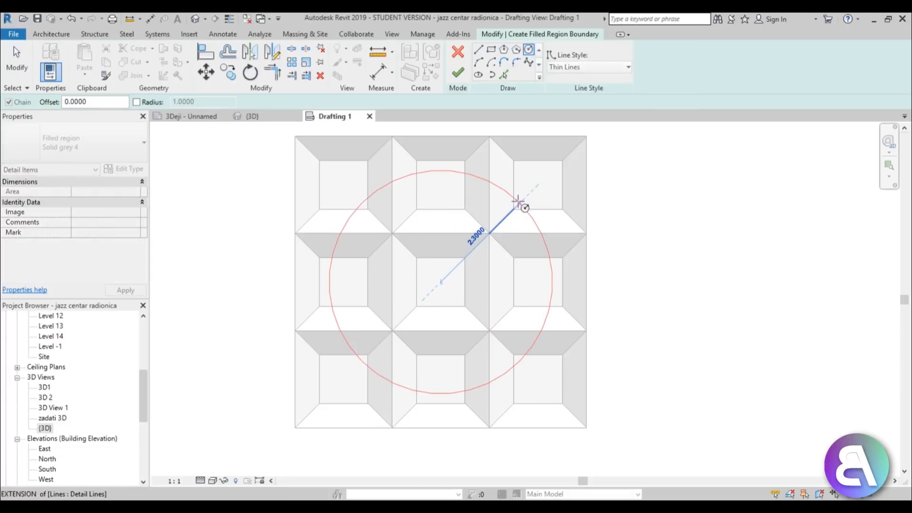
pyautogui.click(518, 202)
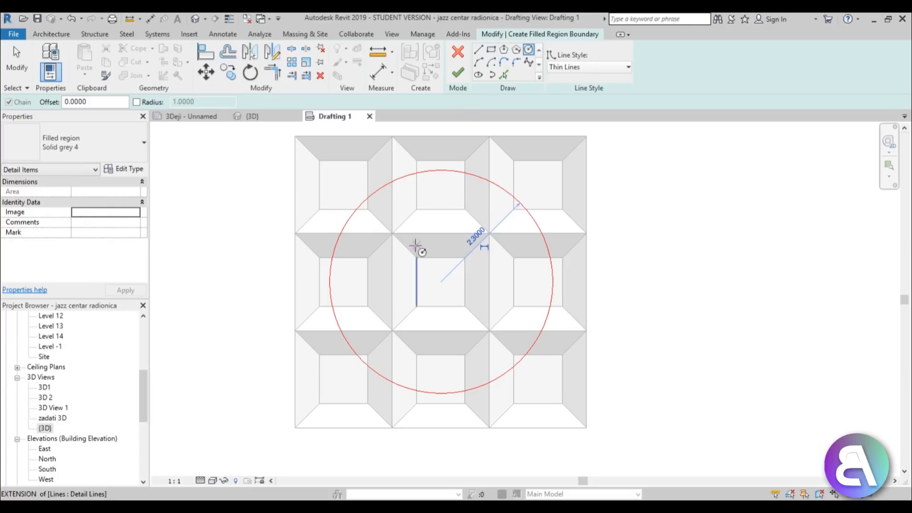
pyautogui.scroll(-3, 417, 246)
pyautogui.click(237, 144)
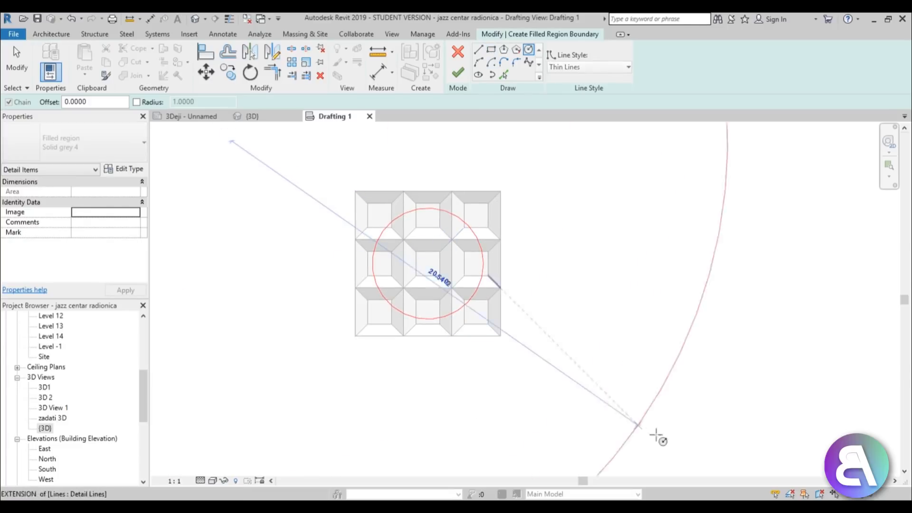
pyautogui.press('Escape')
pyautogui.press('Escape')
# Sketch a large rectangular boundary around the whole motif grid, leaving wide margins on all sides
pyautogui.click(494, 57)
pyautogui.scroll(-2, 501, 209)
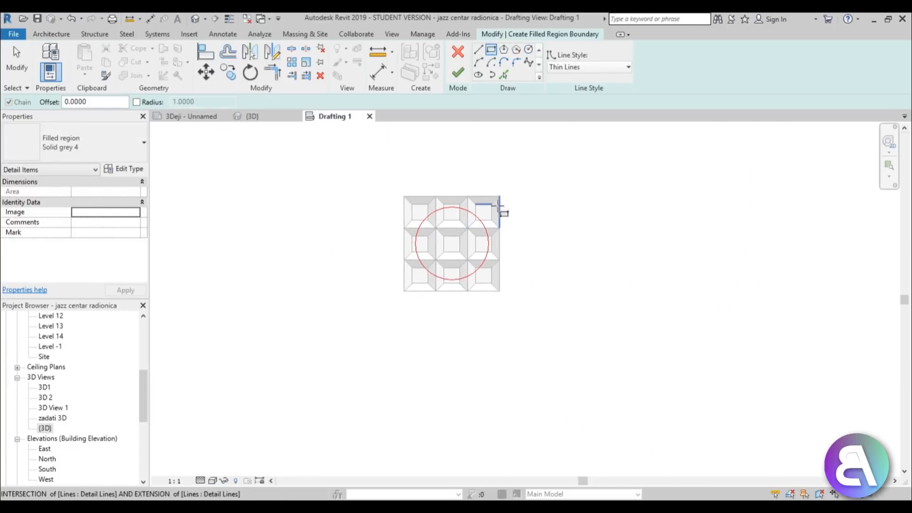
pyautogui.click(290, 147)
pyautogui.click(668, 433)
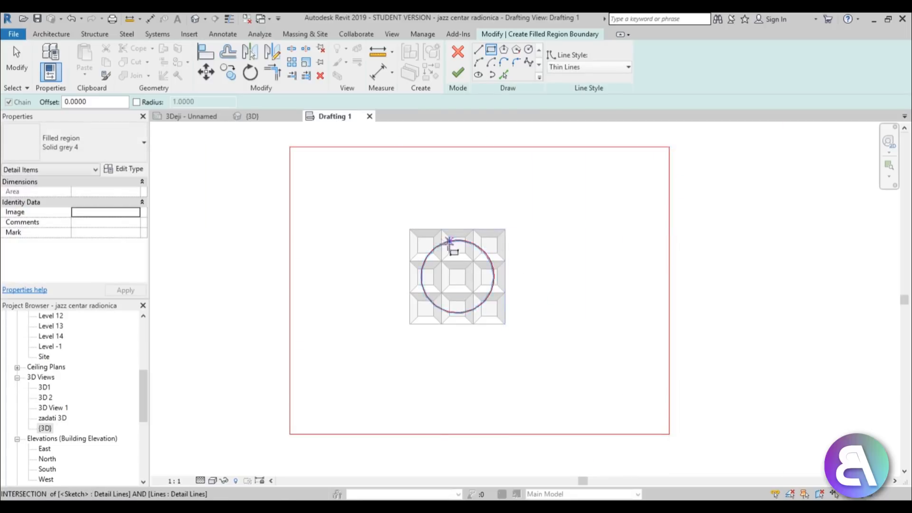
pyautogui.scroll(2, 449, 244)
pyautogui.press('Escape')
# Set the filled region type to Solid Black and finish the region to mask everything outside the circle
pyautogui.click(56, 133)
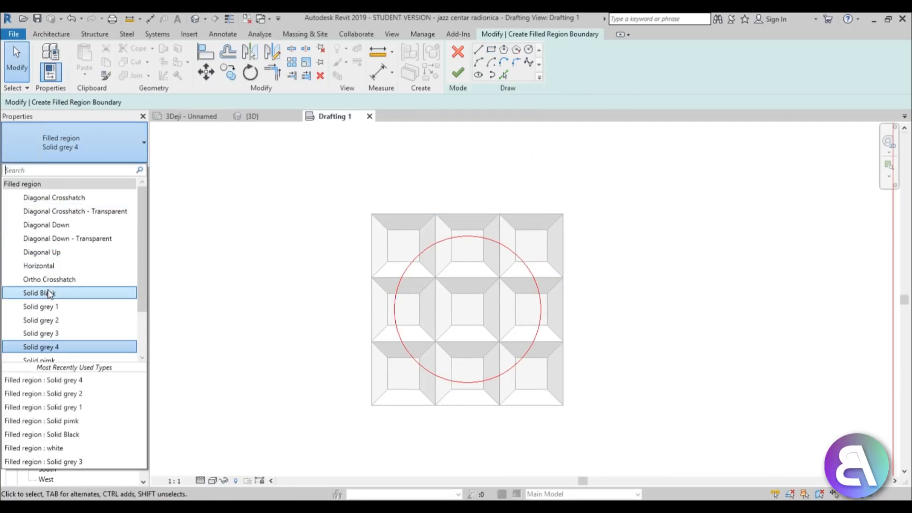
pyautogui.click(45, 293)
pyautogui.click(461, 76)
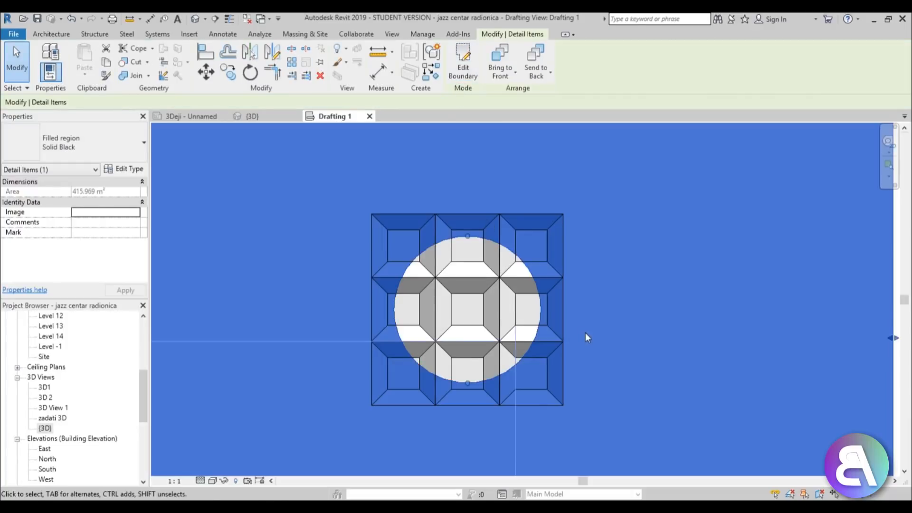
pyautogui.click(672, 315)
pyautogui.scroll(2, 457, 277)
pyautogui.moveTo(430, 272); pyautogui.dragTo(441, 291, button='middle')
pyautogui.moveTo(471, 348); pyautogui.dragTo(457, 344, button='middle')
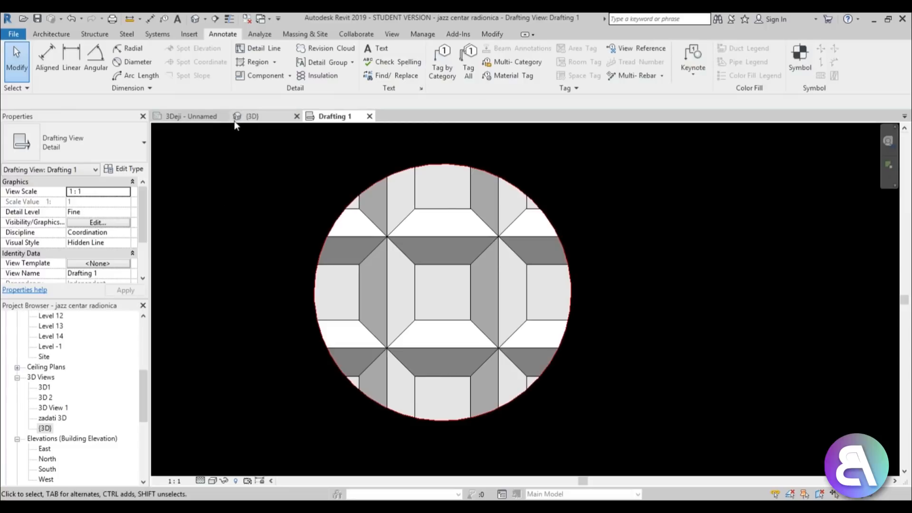
# Examine the building's recessed facade in the {3D} view and return to the Drafting 1 view
pyautogui.click(257, 117)
pyautogui.scroll(-3, 479, 289)
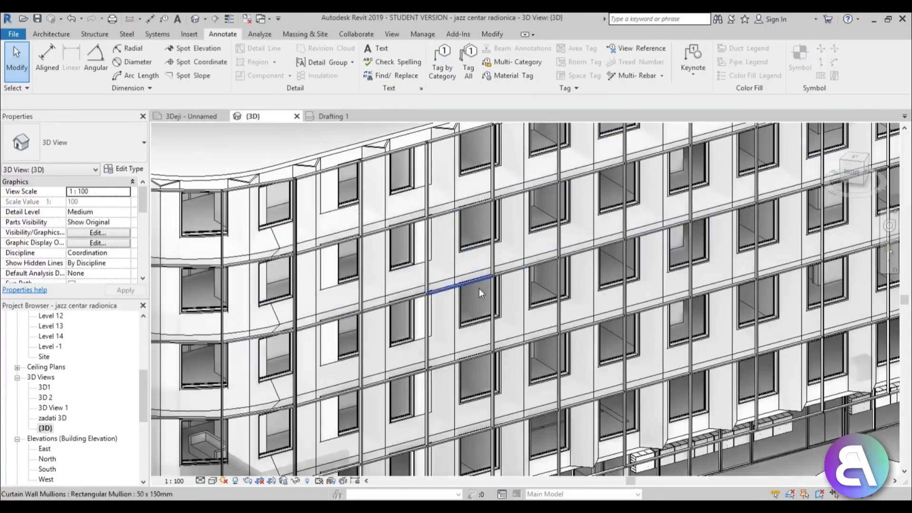
pyautogui.keyDown('shift'); pyautogui.moveTo(479, 291); pyautogui.dragTo(542, 304, button='middle'); pyautogui.keyUp('shift')
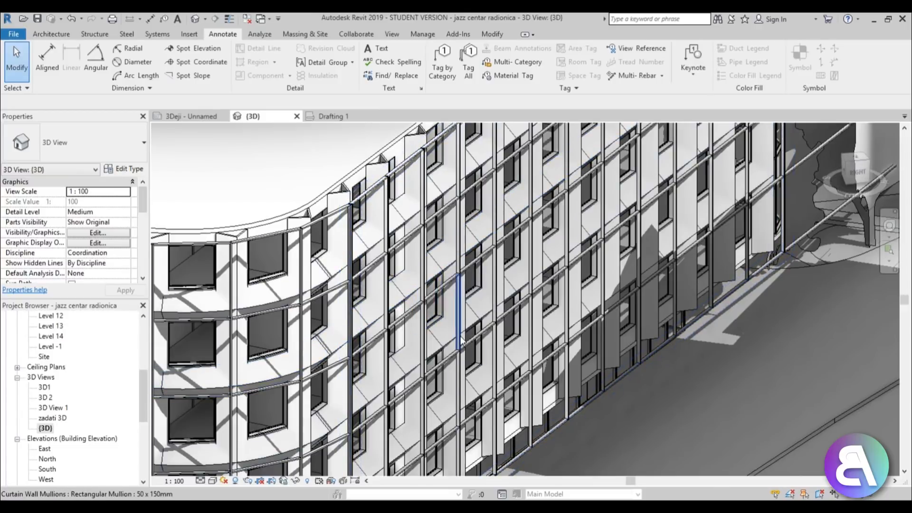
pyautogui.scroll(-2, 463, 290)
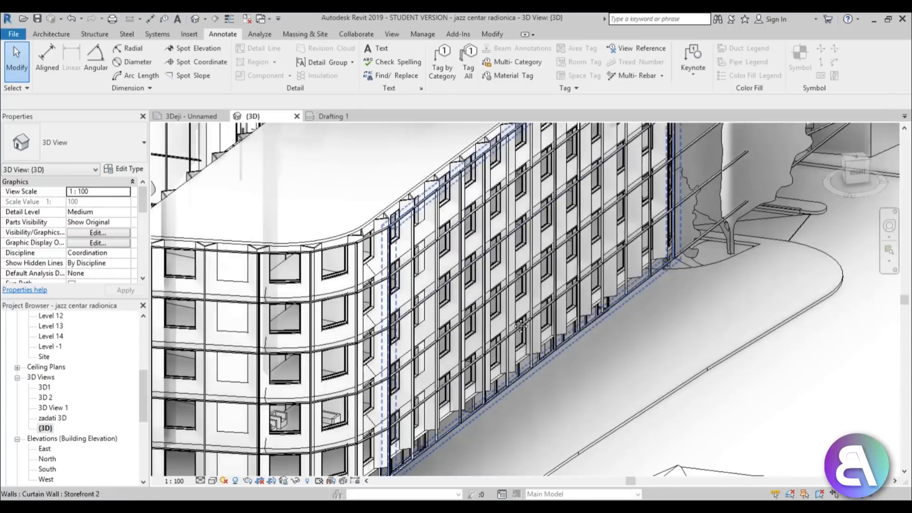
pyautogui.keyDown('shift'); pyautogui.moveTo(380, 290); pyautogui.dragTo(350, 292, button='middle'); pyautogui.keyUp('shift')
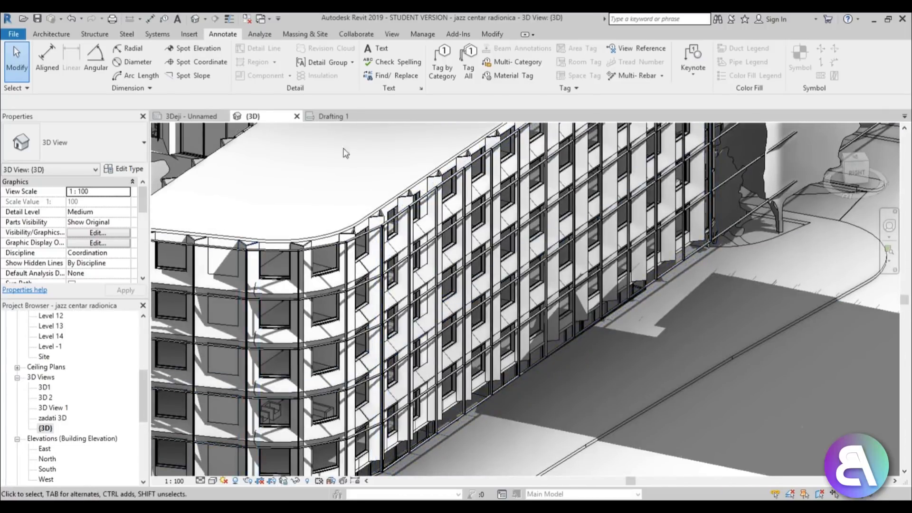
pyautogui.click(334, 116)
pyautogui.moveTo(442, 250); pyautogui.dragTo(450, 256, button='middle')
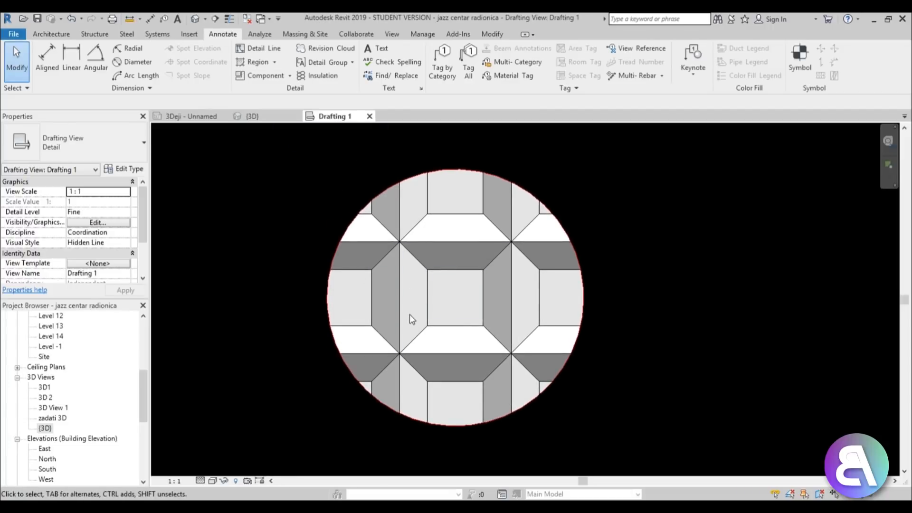
# Export the drafting view to the Desktop as the image "jazz centar radionica", fitted to 3000 pixels horizontally
pyautogui.click(13, 34)
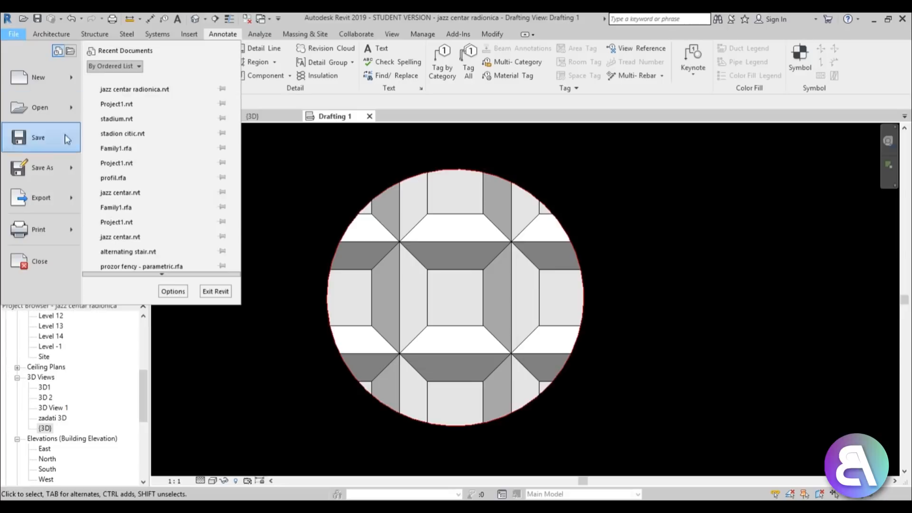
pyautogui.moveTo(54, 202)
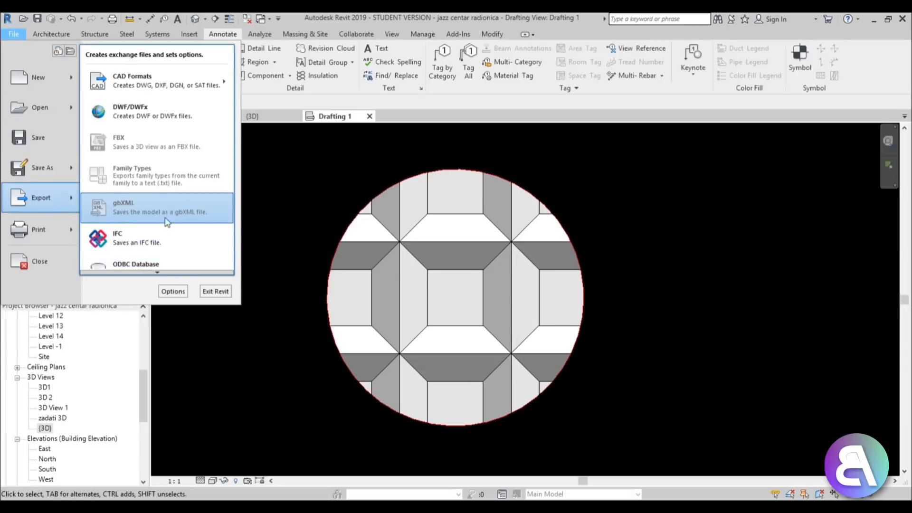
pyautogui.scroll(-3, 156, 238)
pyautogui.moveTo(157, 202)
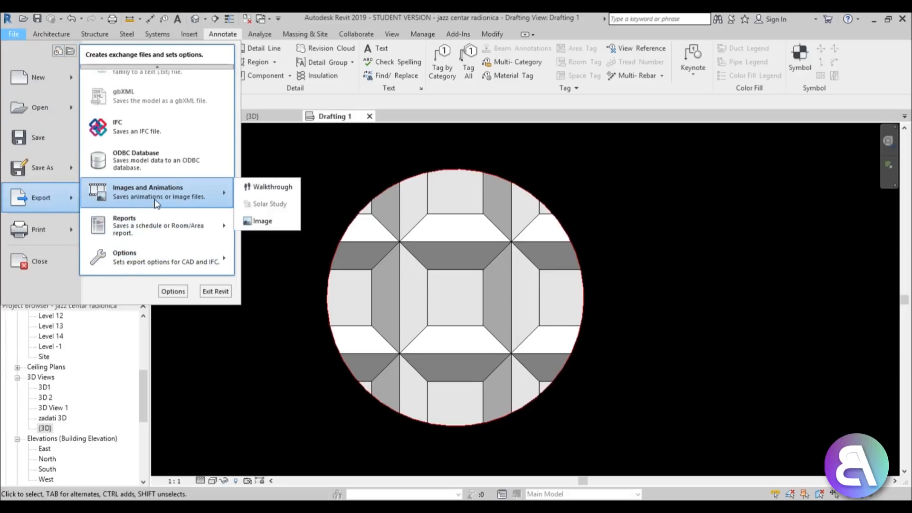
pyautogui.click(262, 221)
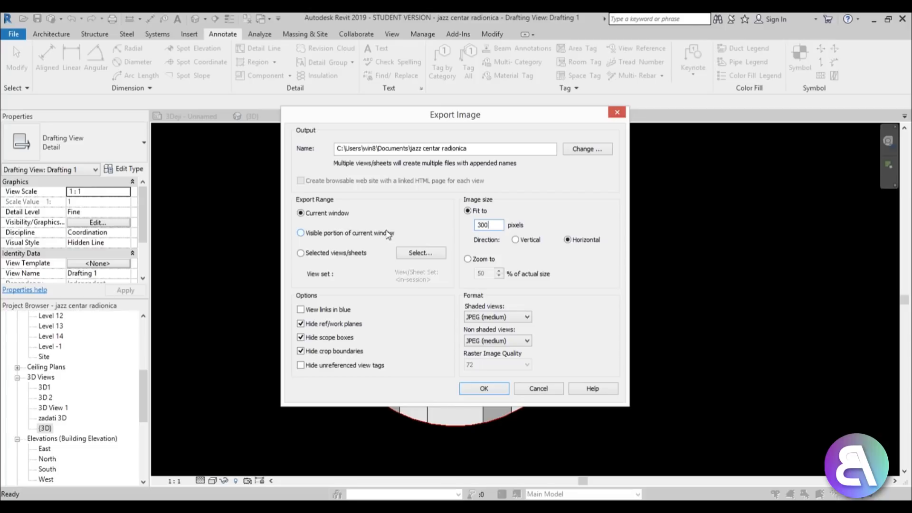
pyautogui.click(588, 149)
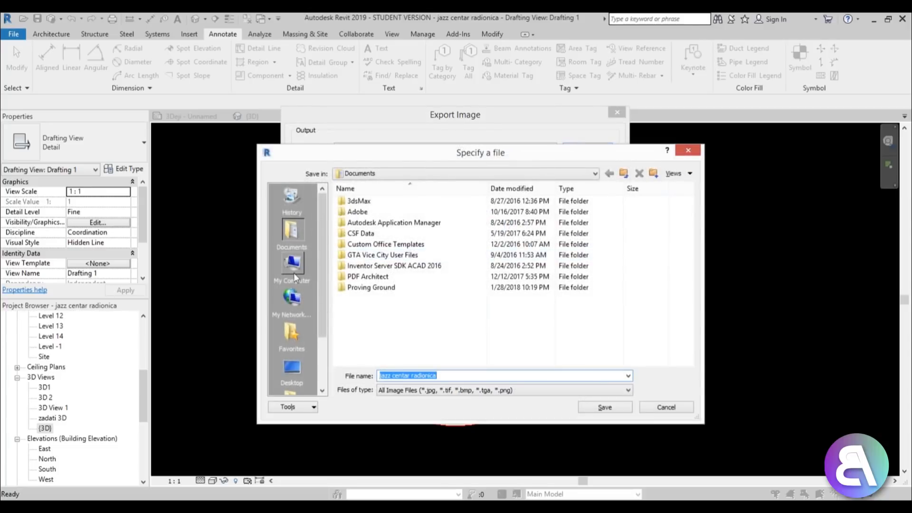
pyautogui.click(295, 266)
pyautogui.click(293, 376)
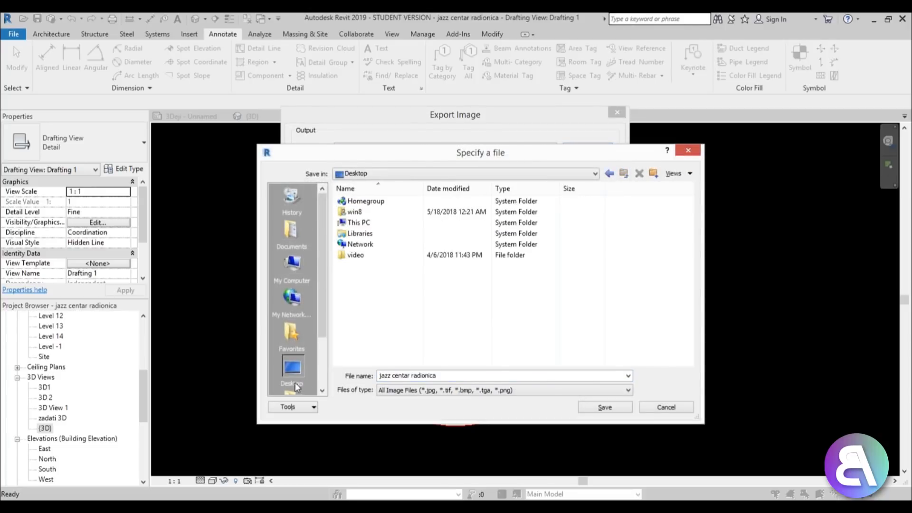
pyautogui.click(603, 409)
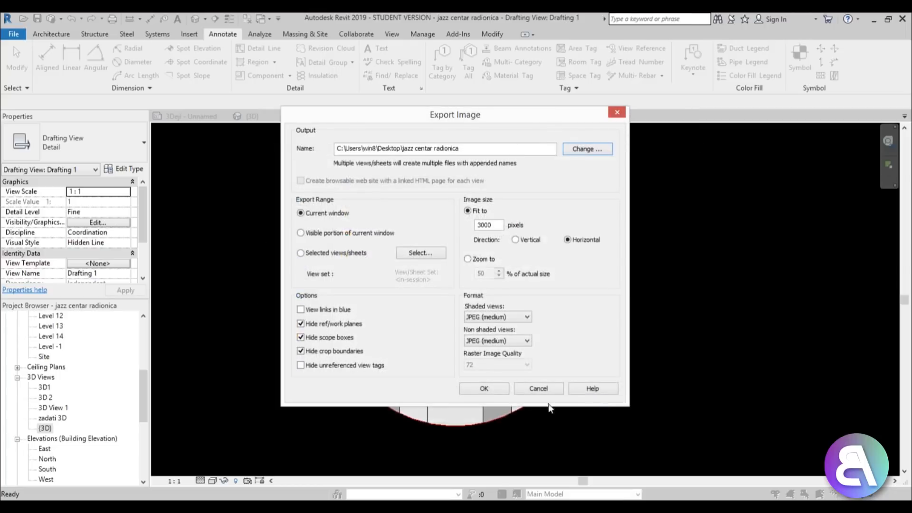
pyautogui.click(485, 388)
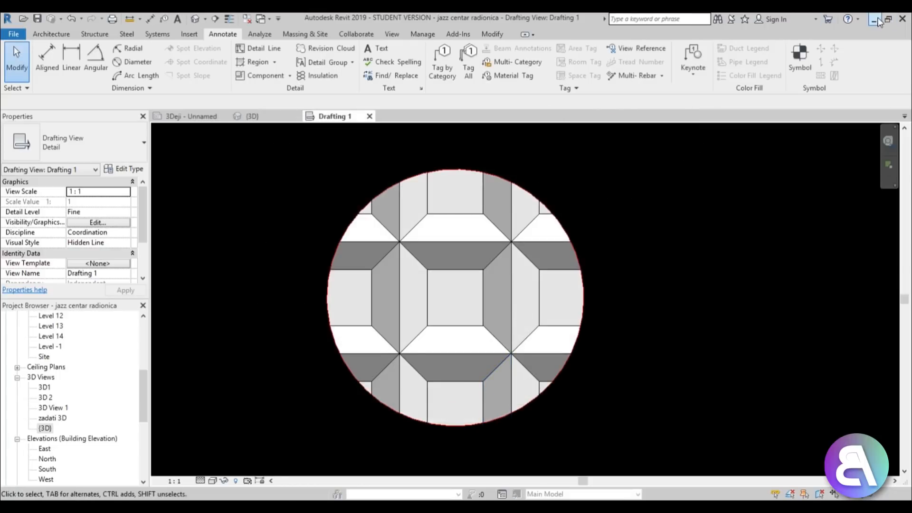
# Switch to the desktop and open the exported jazz centar radionica.jpg in Photoshop
pyautogui.click(876, 20)
pyautogui.rightClick(32, 50)
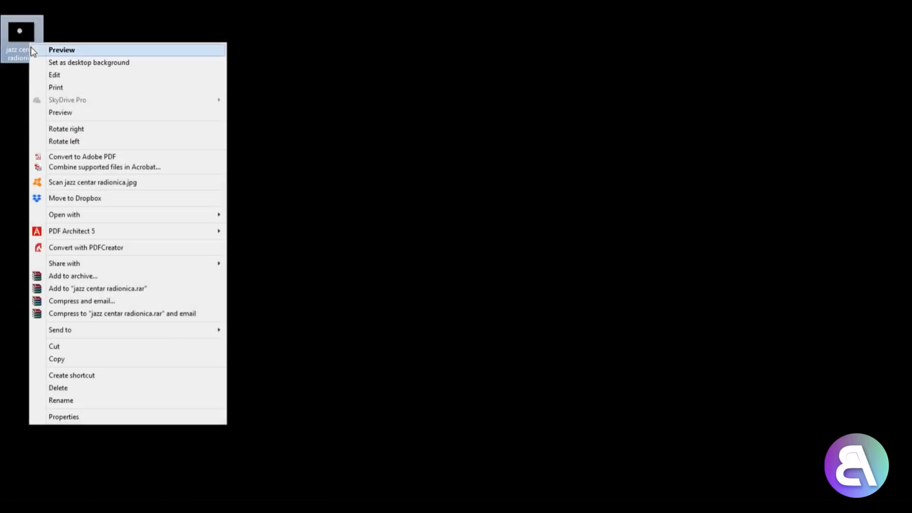
pyautogui.moveTo(166, 216)
pyautogui.click(256, 241)
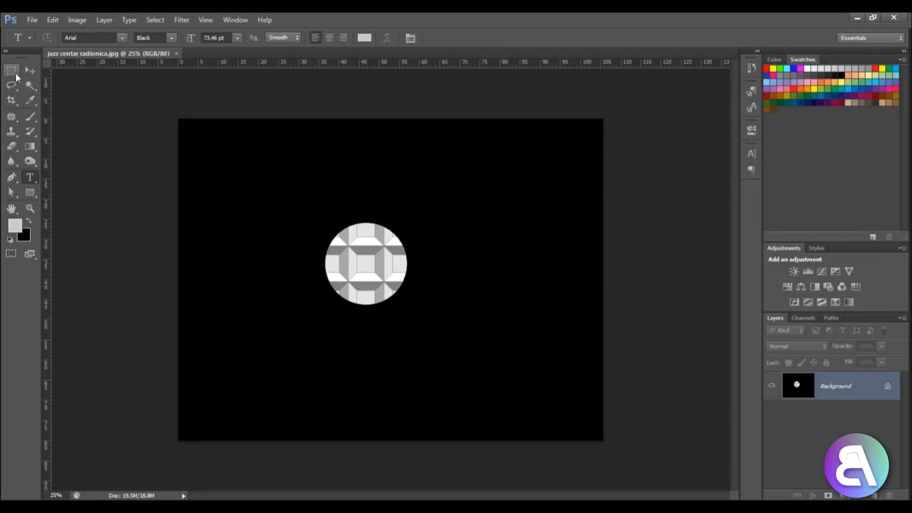
# Crop the image to a nearly square frame around the circular motif, keeping a black margin on every side
pyautogui.click(13, 98)
pyautogui.moveTo(181, 281); pyautogui.dragTo(236, 280)
pyautogui.moveTo(549, 282); pyautogui.dragTo(460, 279)
pyautogui.moveTo(390, 125); pyautogui.dragTo(391, 158)
pyautogui.moveTo(317, 280); pyautogui.dragTo(326, 280)
pyautogui.moveTo(392, 402); pyautogui.dragTo(392, 344)
pyautogui.keyDown('alt'); pyautogui.scroll(5, 363, 266); pyautogui.keyUp('alt')
pyautogui.keyDown('alt'); pyautogui.scroll(2, 287, 288); pyautogui.keyUp('alt')
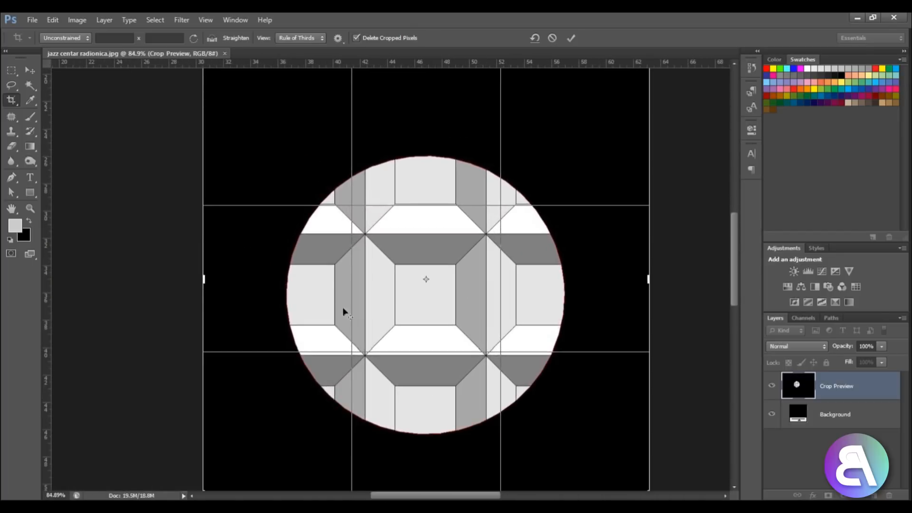
pyautogui.click(568, 40)
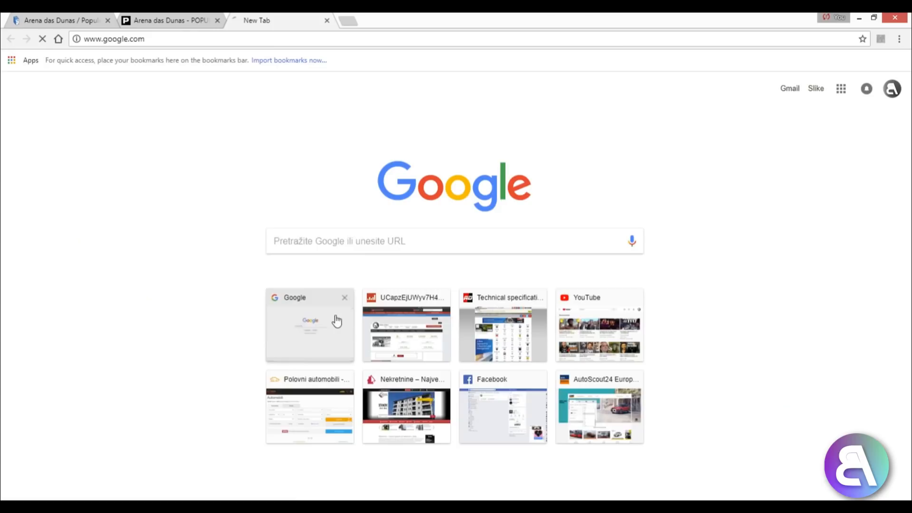
# Switch to the browser, search Google Images for "vegetation silhouette" and copy the first result's enlarged image
pyautogui.click(335, 320)
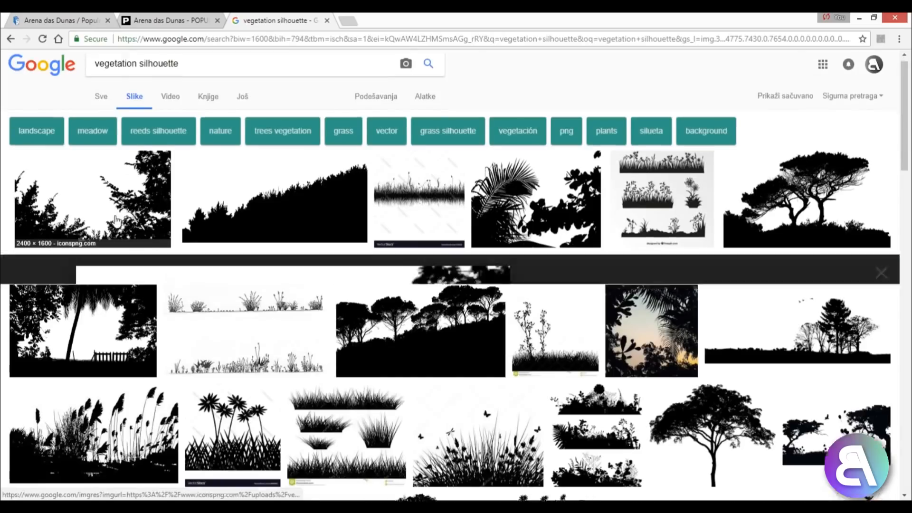
pyautogui.click(81, 198)
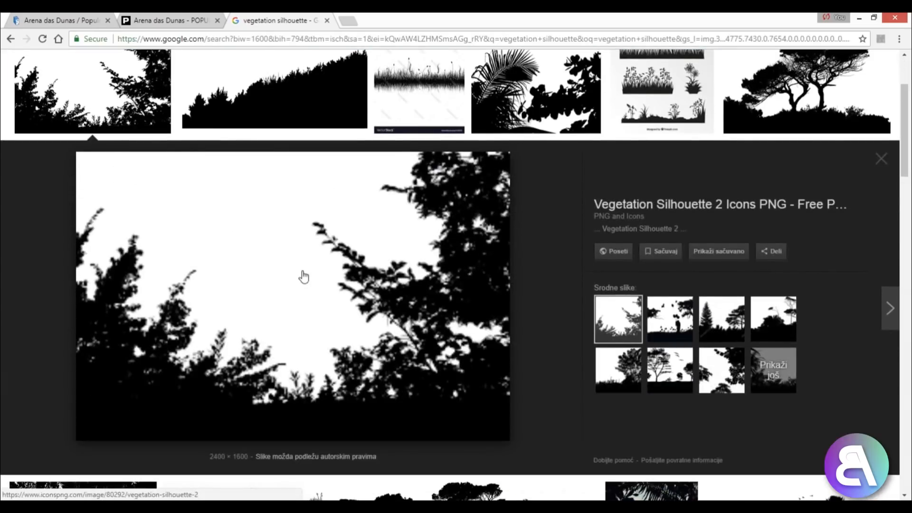
pyautogui.rightClick(304, 274)
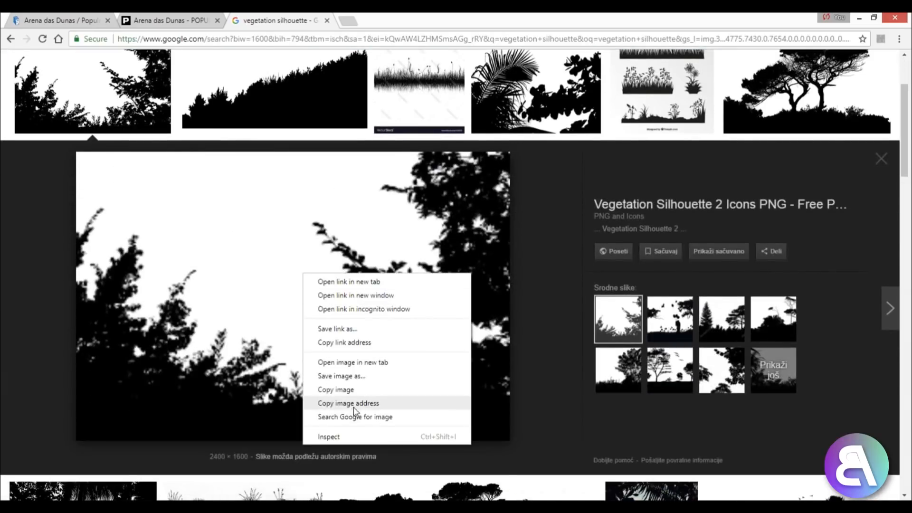
pyautogui.click(336, 389)
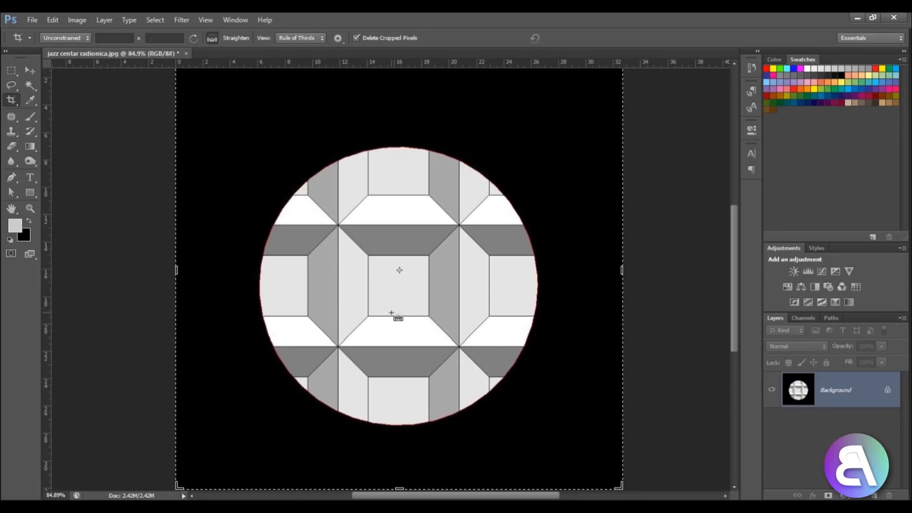
# Paste the vegetation silhouette as a new layer, scaled to about 338% to span the canvas width and shifted down over the circular motif
pyautogui.hotkey('ctrl', 'v')
pyautogui.hotkey('ctrl', 't')
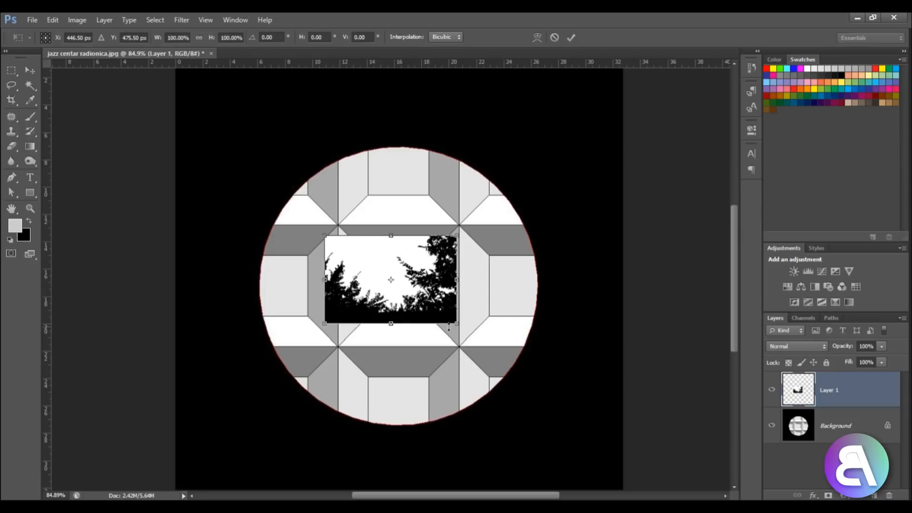
pyautogui.moveTo(461, 328); pyautogui.dragTo(591, 468)
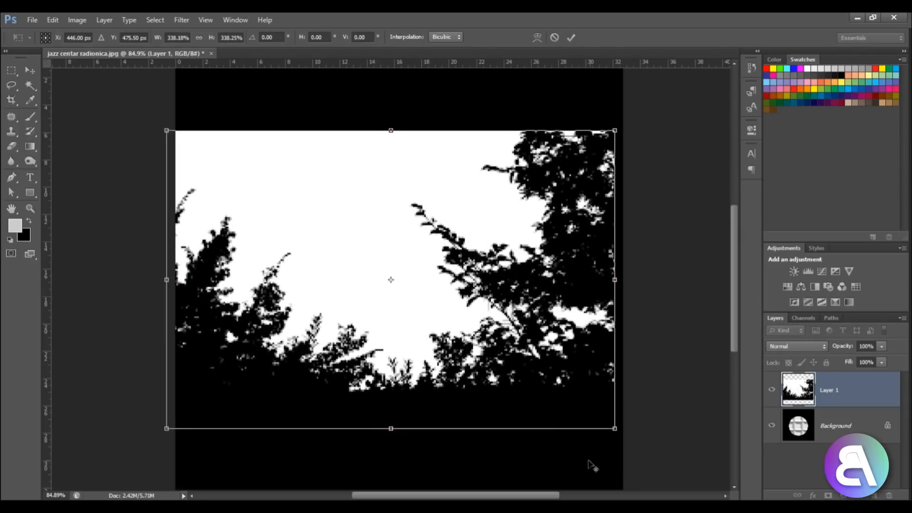
pyautogui.moveTo(433, 352); pyautogui.dragTo(442, 387)
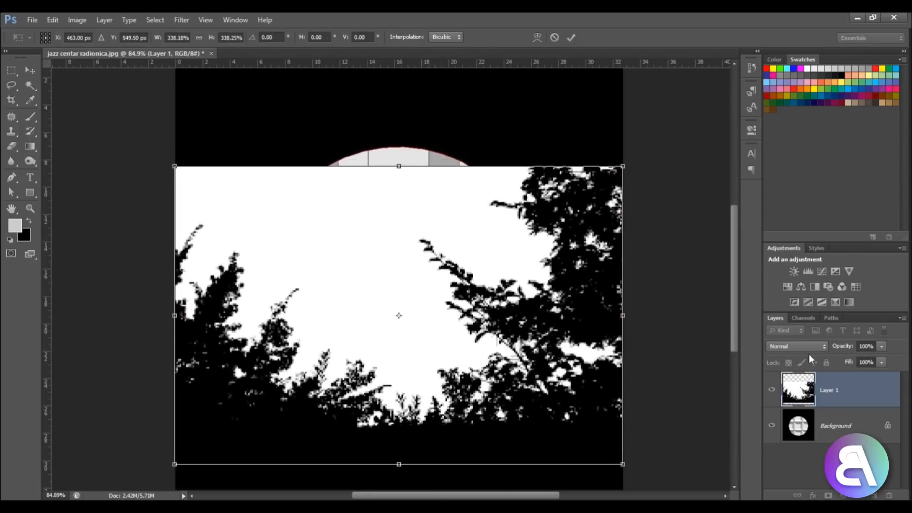
pyautogui.click(572, 38)
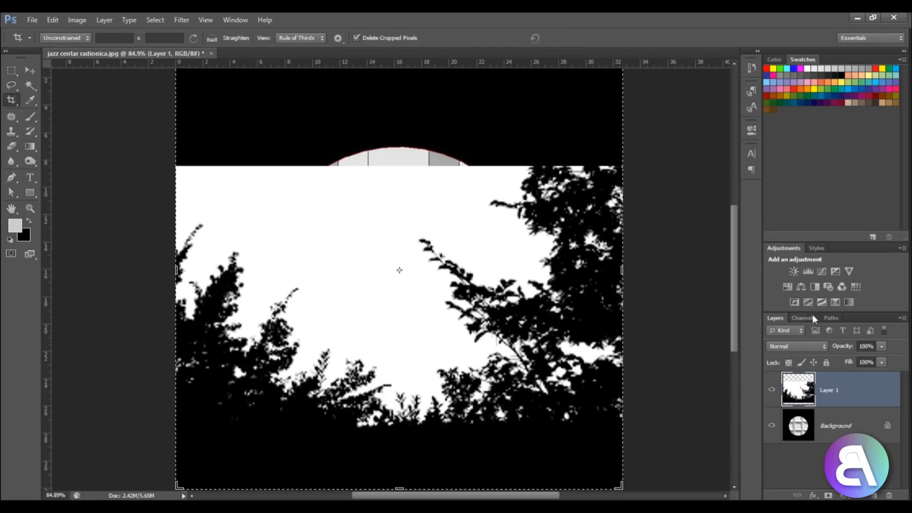
# Set the silhouette layer's blend mode to Multiply and nudge the layer slightly up and to the right
pyautogui.click(815, 347)
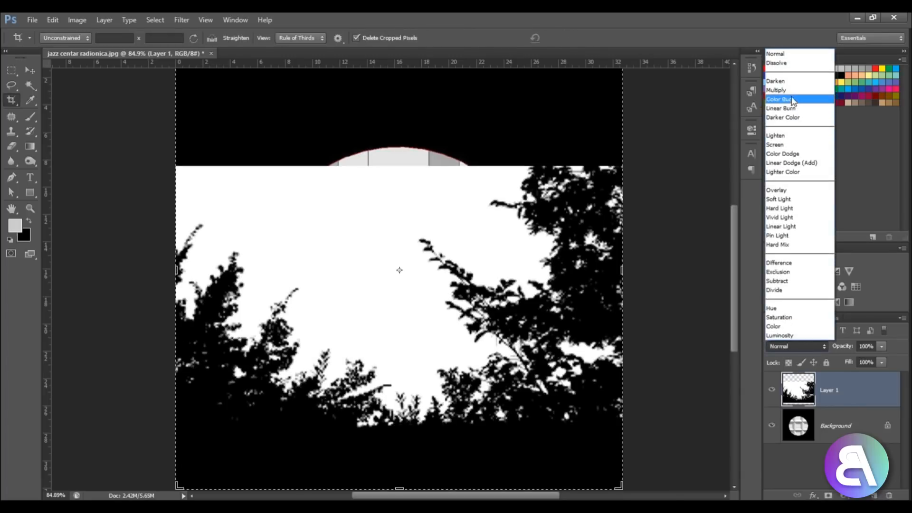
pyautogui.click(790, 86)
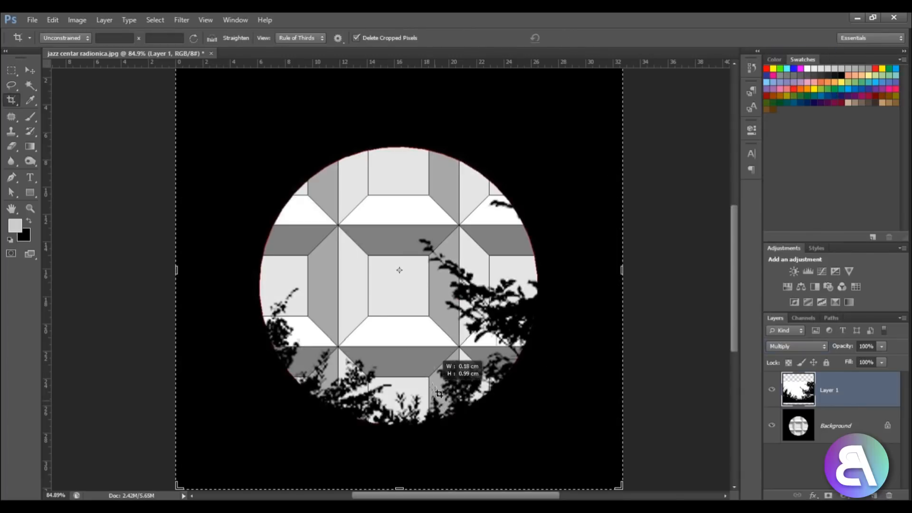
pyautogui.moveTo(433, 378); pyautogui.dragTo(391, 281)
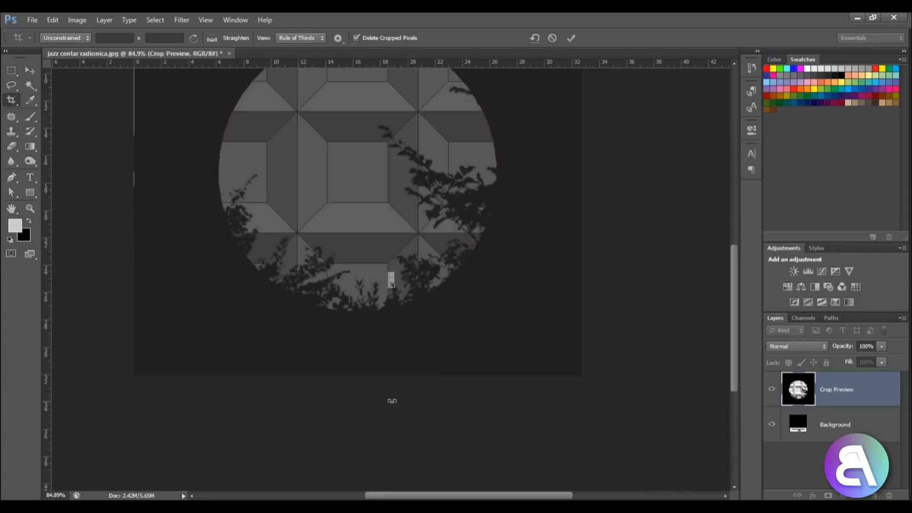
pyautogui.click(553, 38)
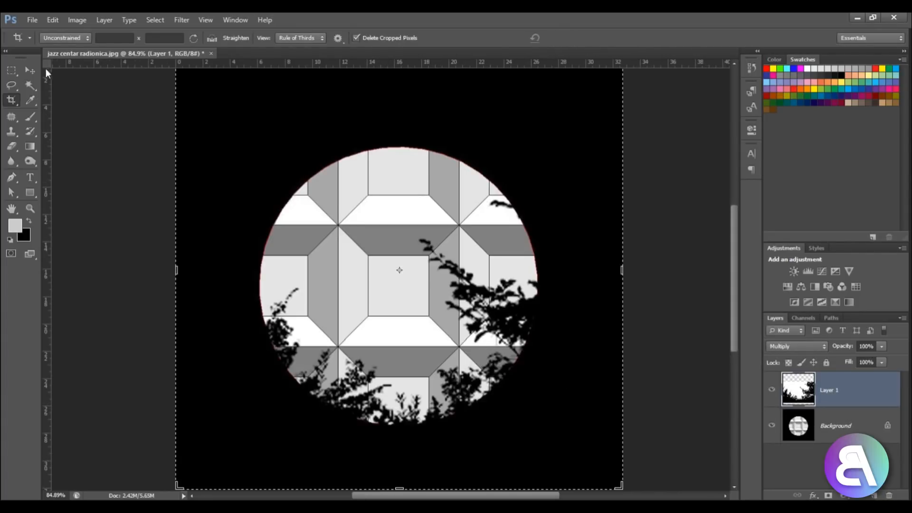
pyautogui.click(30, 70)
pyautogui.moveTo(487, 402)
pyautogui.mouseDown()
pyautogui.moveTo(477, 369)
pyautogui.moveTo(491, 398)
pyautogui.mouseUp()
# Add a Vibrance adjustment layer above the silhouette with both vibrance and saturation set to -100
pyautogui.keyDown('alt'); pyautogui.scroll(5, 401, 253); pyautogui.keyUp('alt')
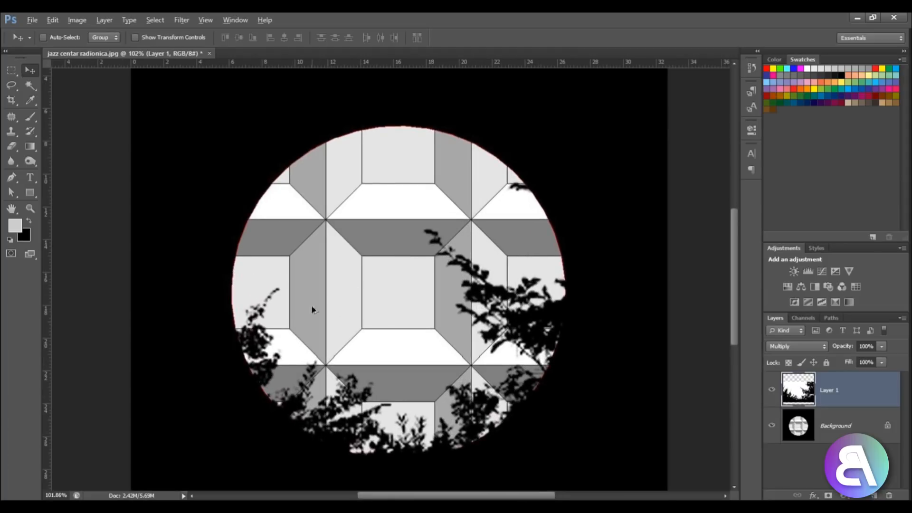
pyautogui.keyDown('alt'); pyautogui.scroll(-6, 427, 233); pyautogui.keyUp('alt')
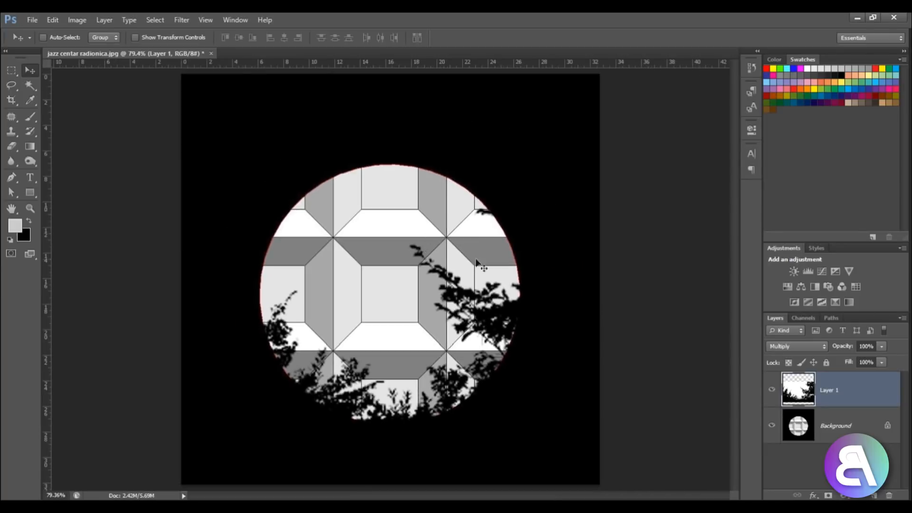
pyautogui.keyDown('alt'); pyautogui.scroll(5, 390, 170); pyautogui.keyUp('alt')
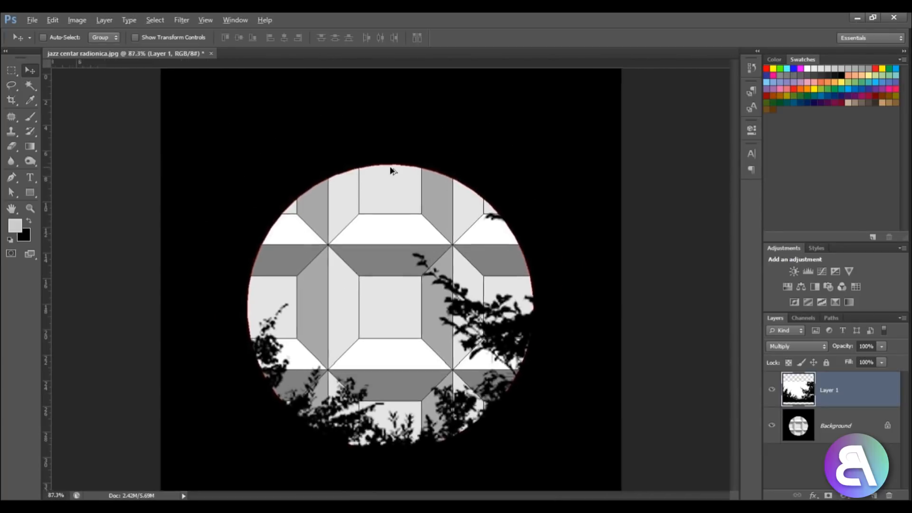
pyautogui.keyDown('alt'); pyautogui.scroll(-5, 367, 153); pyautogui.keyUp('alt')
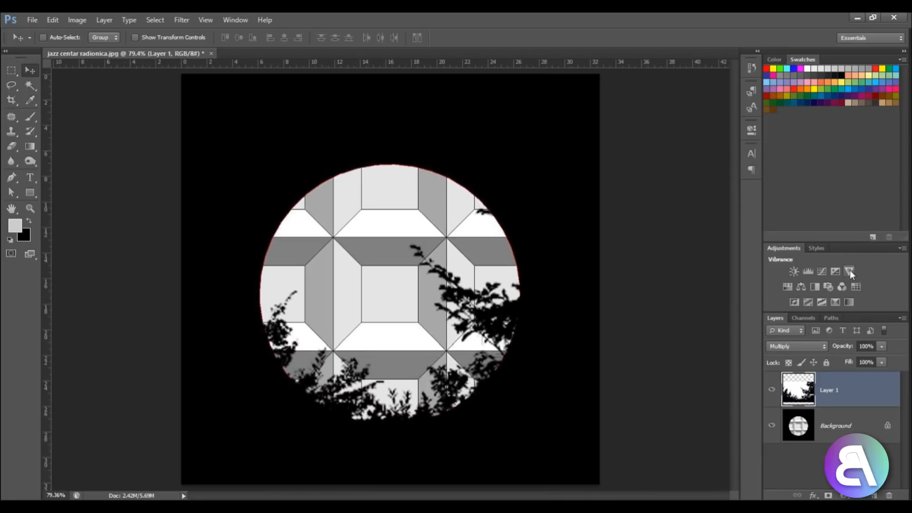
pyautogui.click(849, 271)
pyautogui.moveTo(636, 189); pyautogui.dragTo(560, 188)
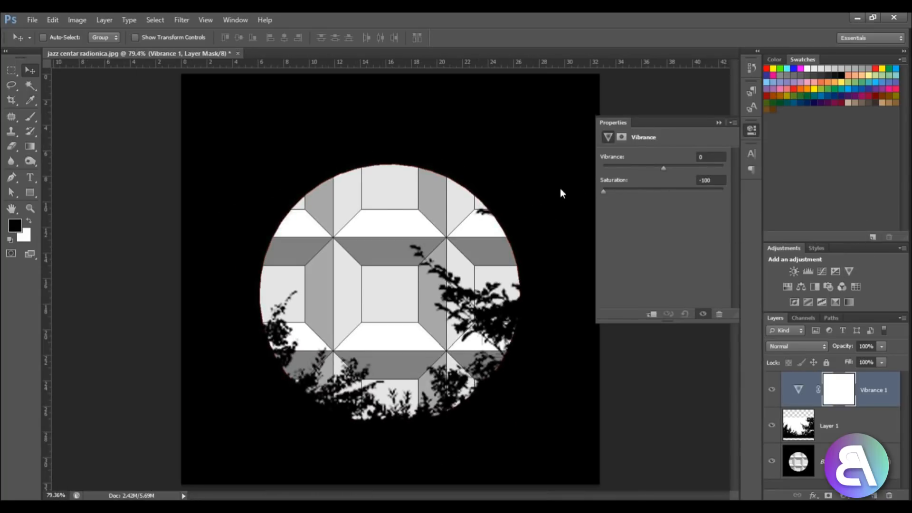
pyautogui.moveTo(665, 169); pyautogui.dragTo(548, 168)
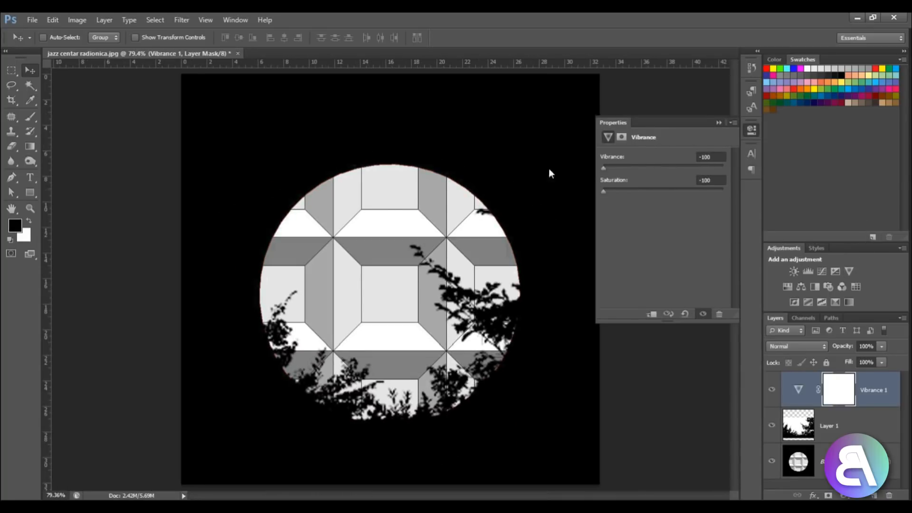
pyautogui.click(719, 123)
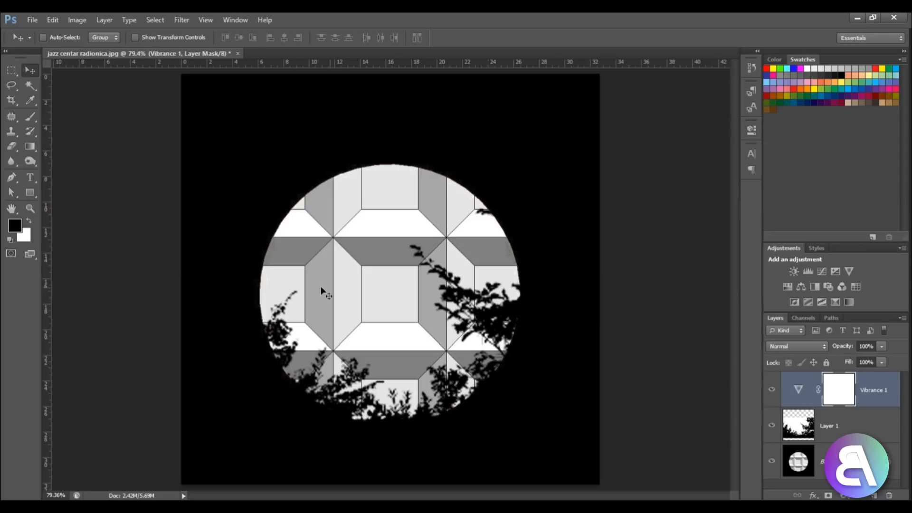